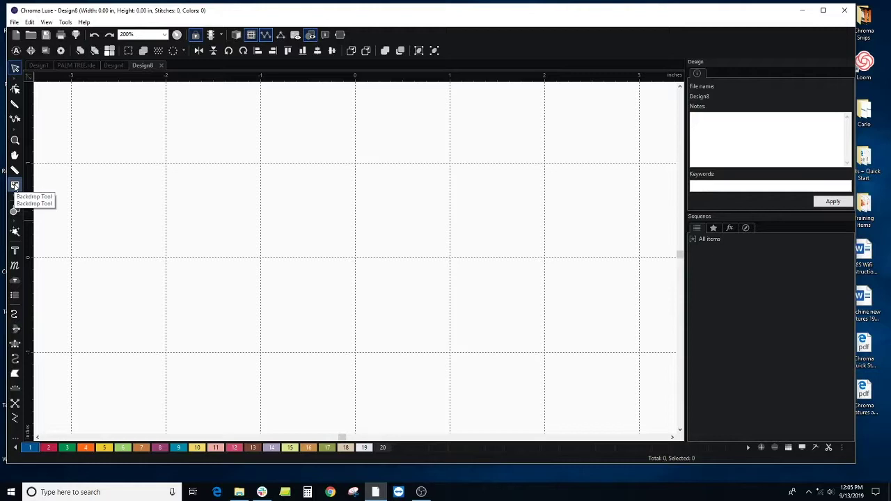
# - Load the Hat image from the Desktop as the design's backdrop
pyautogui.click(15, 186)
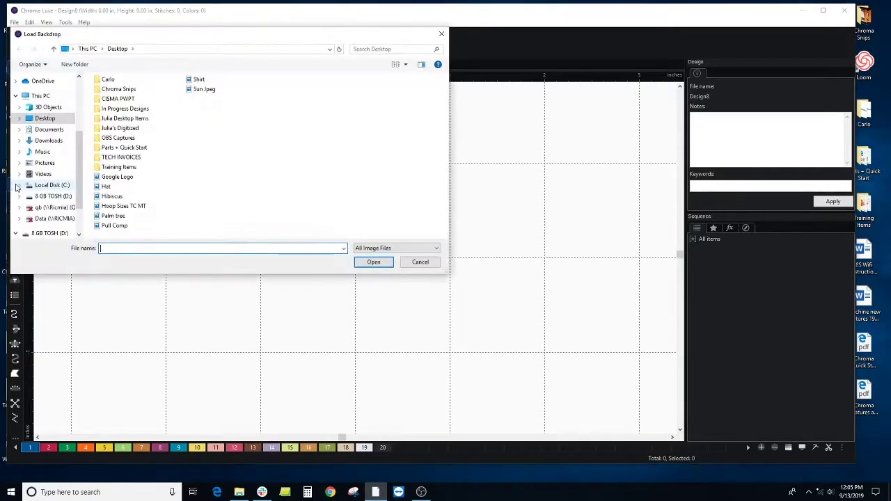
pyautogui.click(106, 186)
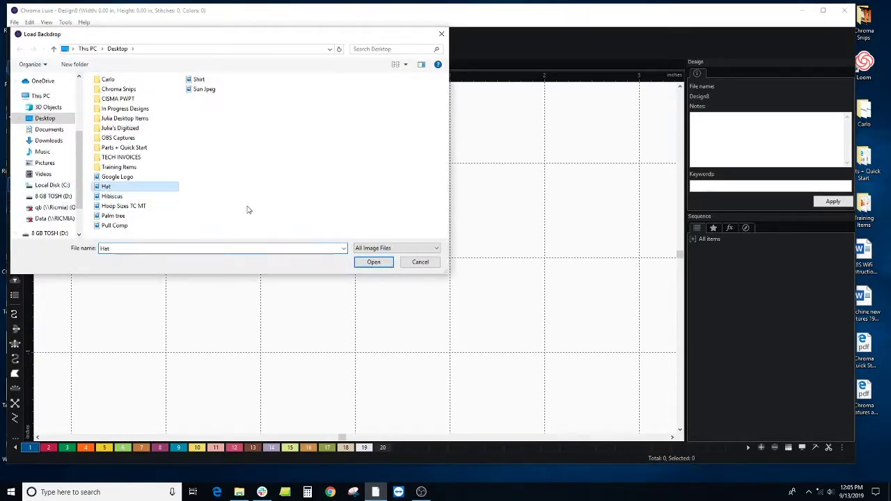
pyautogui.click(373, 263)
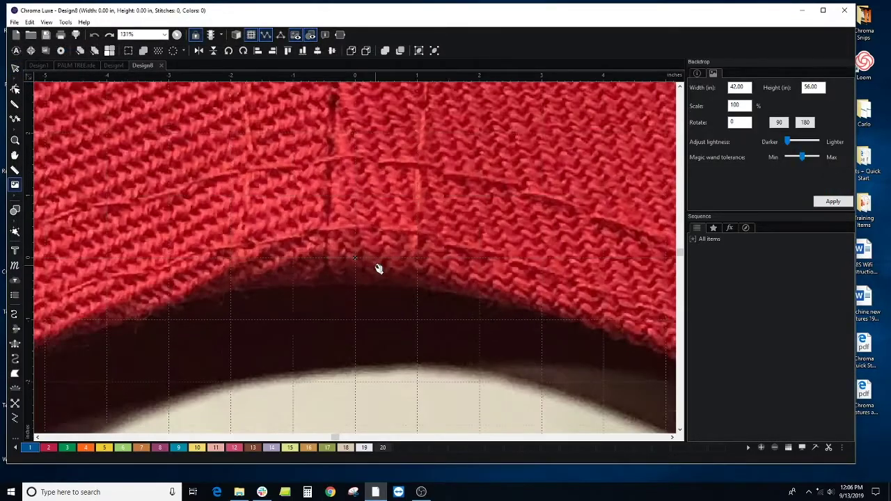
# - Scale the cap backdrop down proportionally to about 9.05 in wide by 12.07 in high
pyautogui.scroll(-5, 381, 276)
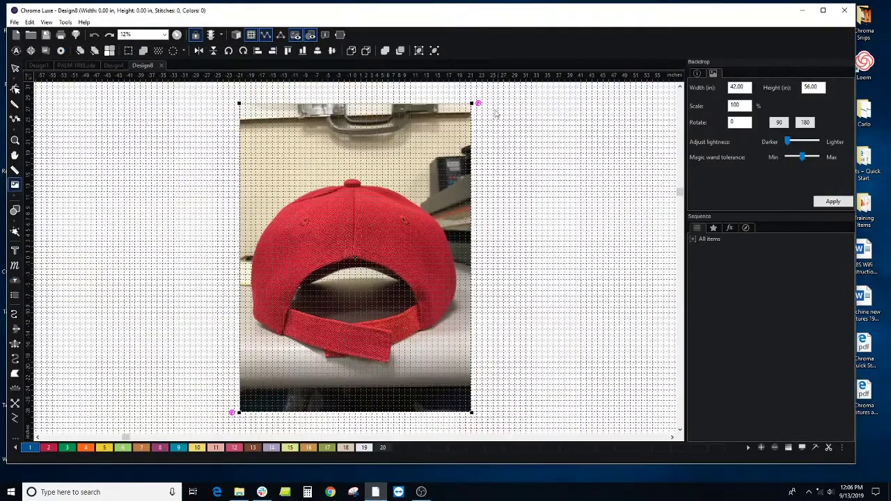
pyautogui.moveTo(475, 102); pyautogui.dragTo(398, 216)
pyautogui.scroll(3, 399, 217)
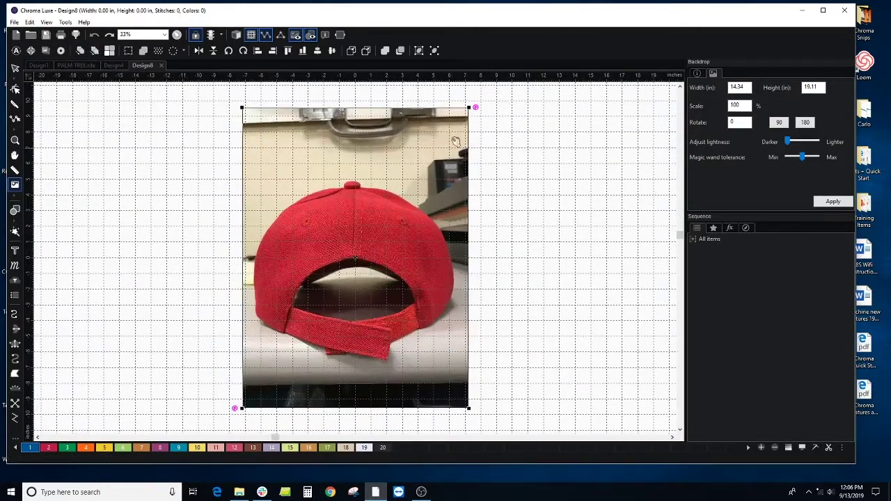
pyautogui.moveTo(469, 108); pyautogui.dragTo(426, 163)
pyautogui.scroll(2, 397, 229)
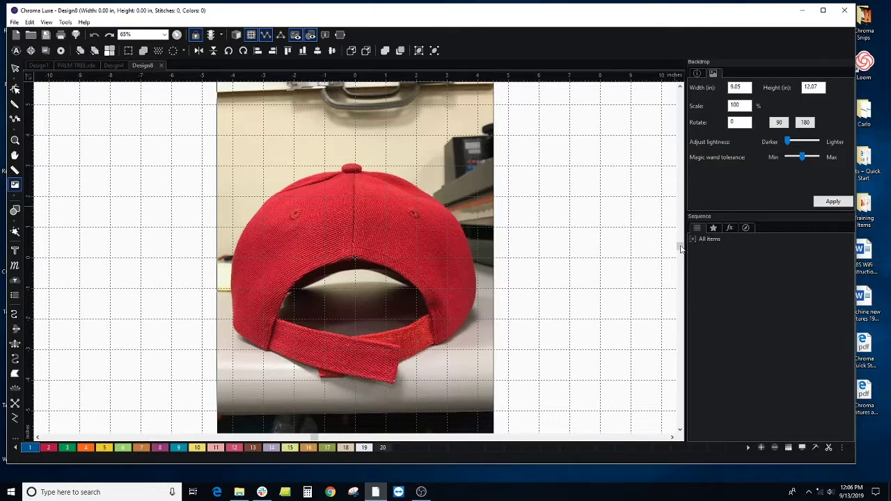
# - Add the text "Ricoma" to the back of the cap and set its font to Bauhaus
pyautogui.click(14, 252)
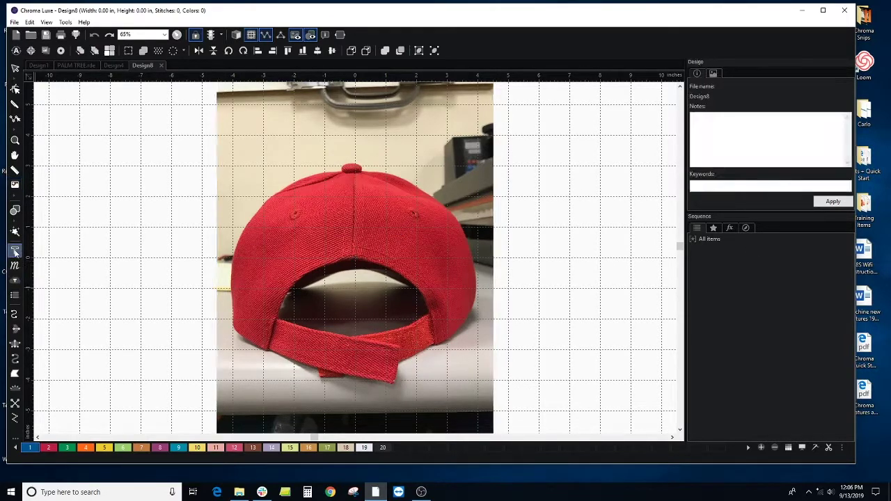
pyautogui.click(322, 229)
pyautogui.write('A')
pyautogui.moveTo(727, 85); pyautogui.dragTo(681, 90)
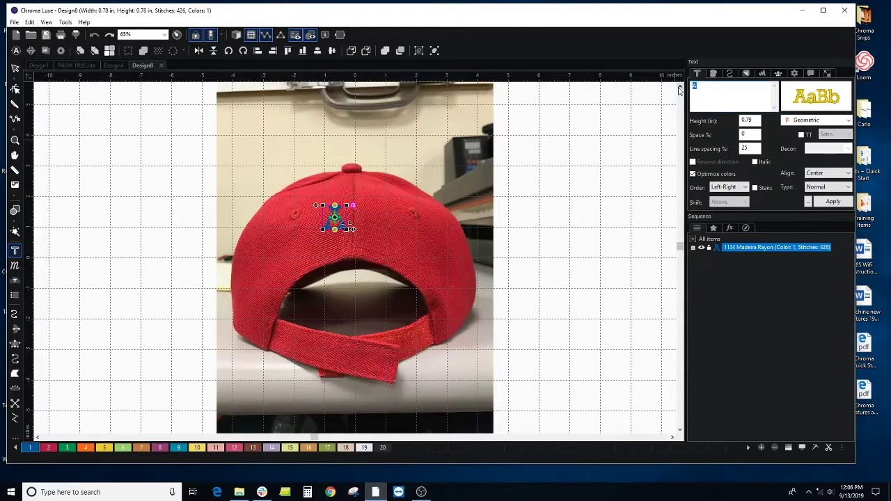
pyautogui.write('Ricoma')
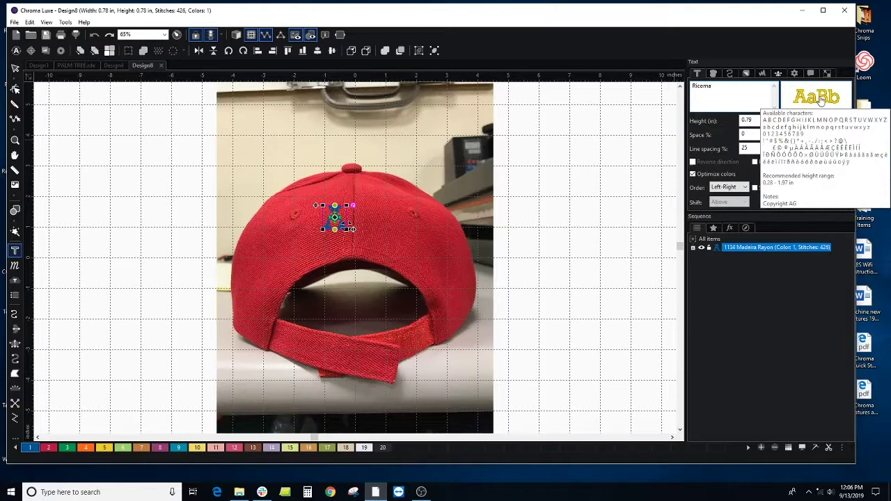
pyautogui.click(816, 97)
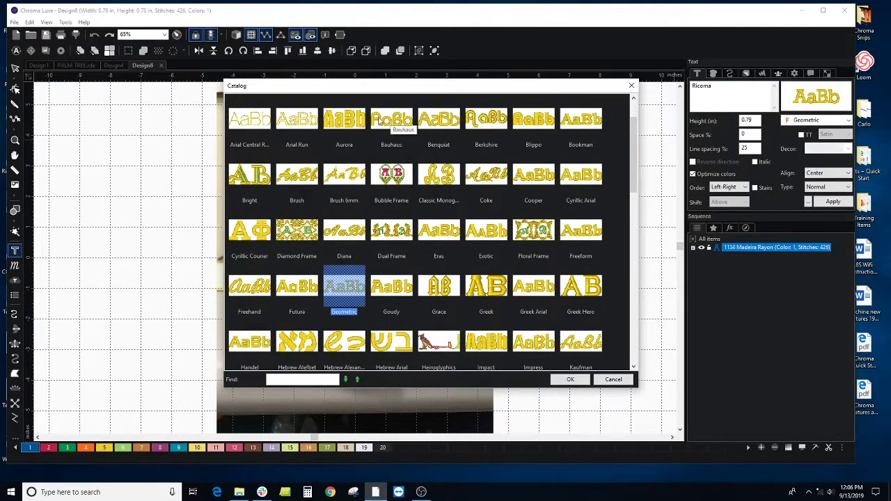
pyautogui.click(393, 121)
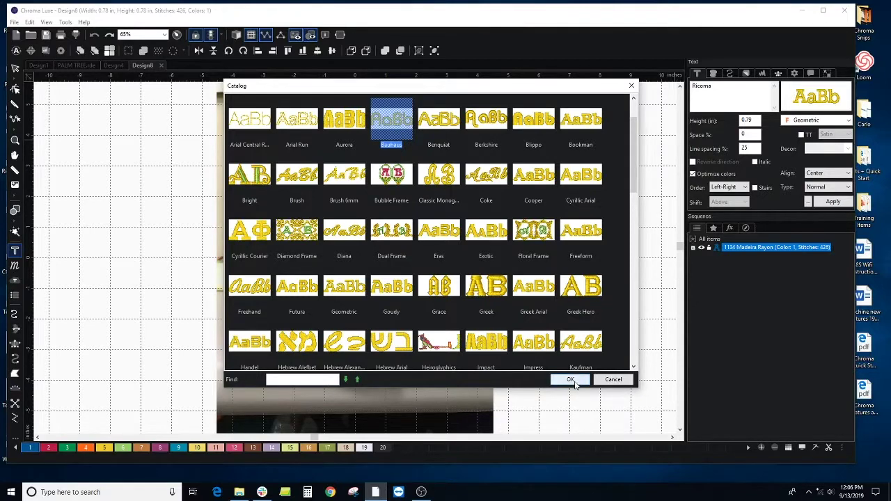
pyautogui.click(570, 380)
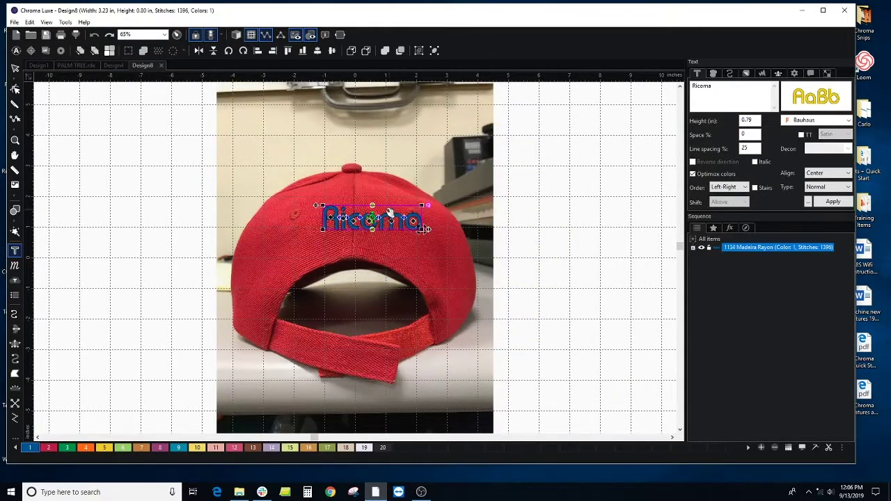
# - Move the Ricoma text toward the middle of the cap and set its letter spacing to 15%
pyautogui.moveTo(403, 210); pyautogui.dragTo(381, 218)
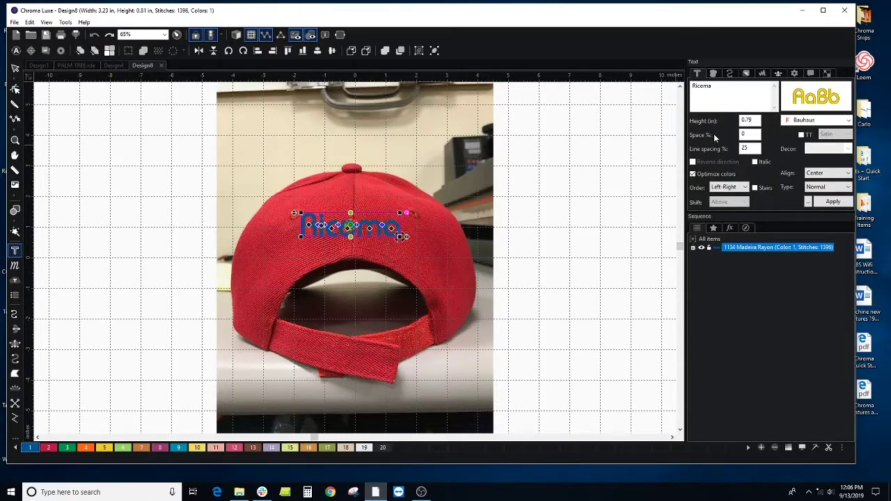
pyautogui.doubleClick(745, 135)
pyautogui.write('15')
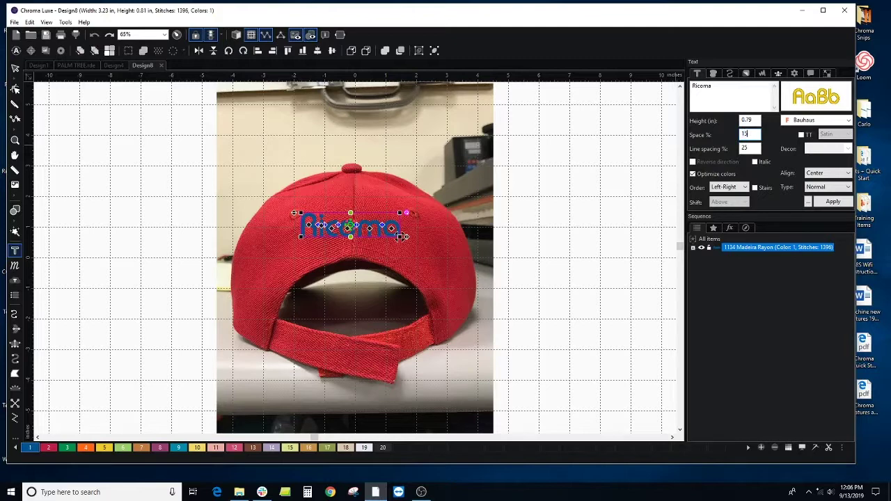
pyautogui.click(838, 203)
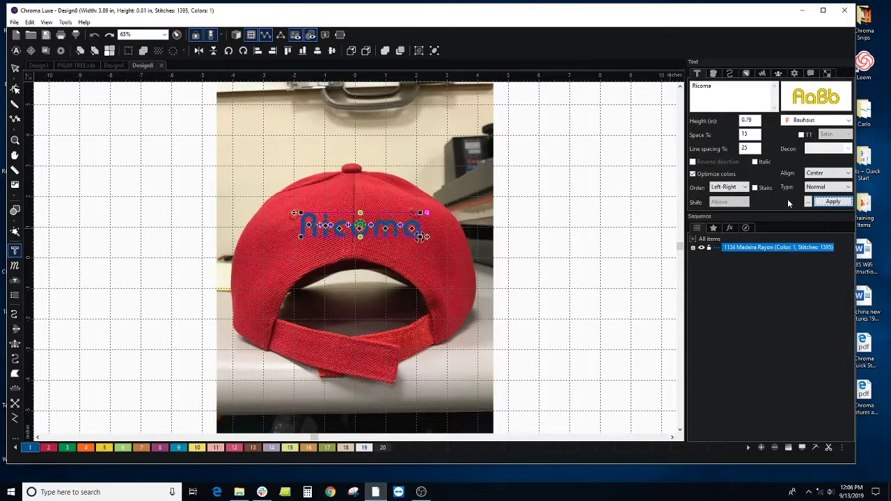
# - Change the Ricoma text's layout type to Circle
pyautogui.click(848, 187)
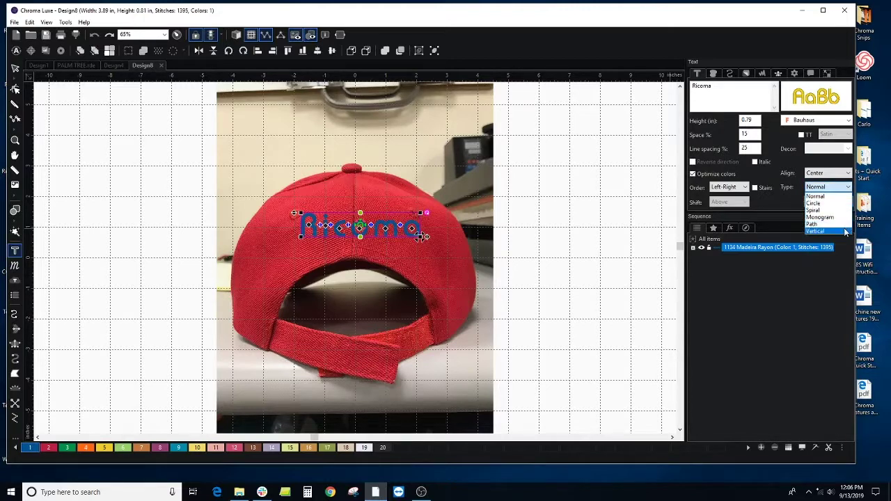
pyautogui.click(814, 203)
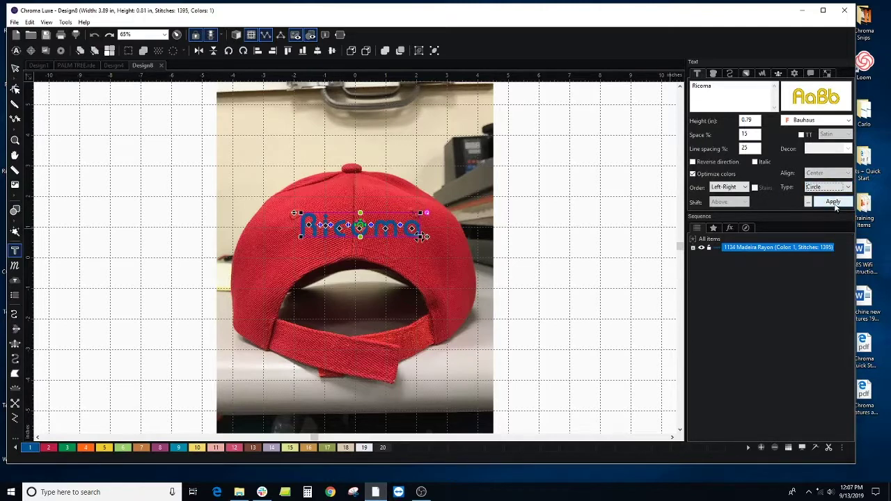
pyautogui.click(833, 202)
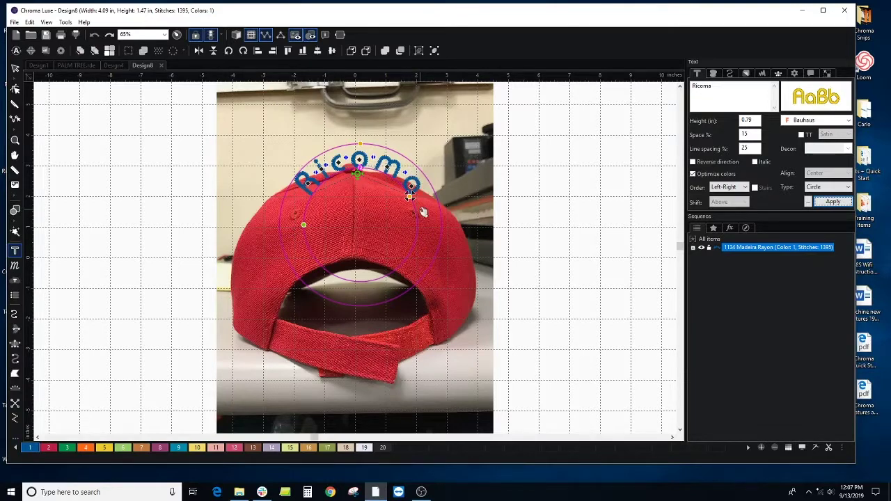
# - Move the circular text just above the cap opening and widen its circle into an ellipse matching the opening's curve
pyautogui.moveTo(411, 198); pyautogui.dragTo(418, 272)
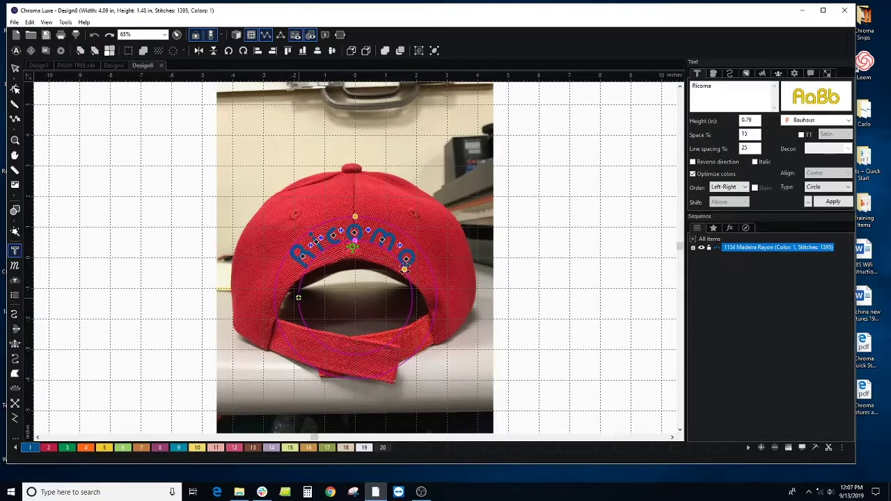
pyautogui.moveTo(298, 297); pyautogui.dragTo(283, 297)
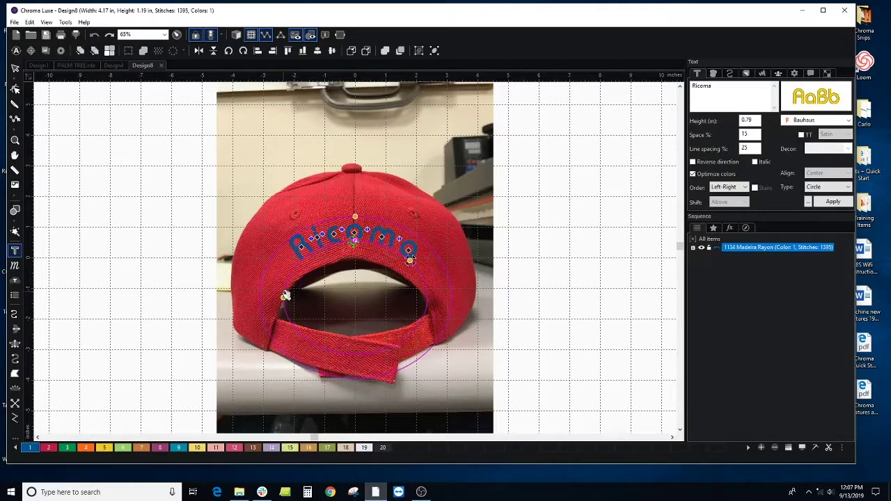
pyautogui.moveTo(375, 226); pyautogui.dragTo(374, 230)
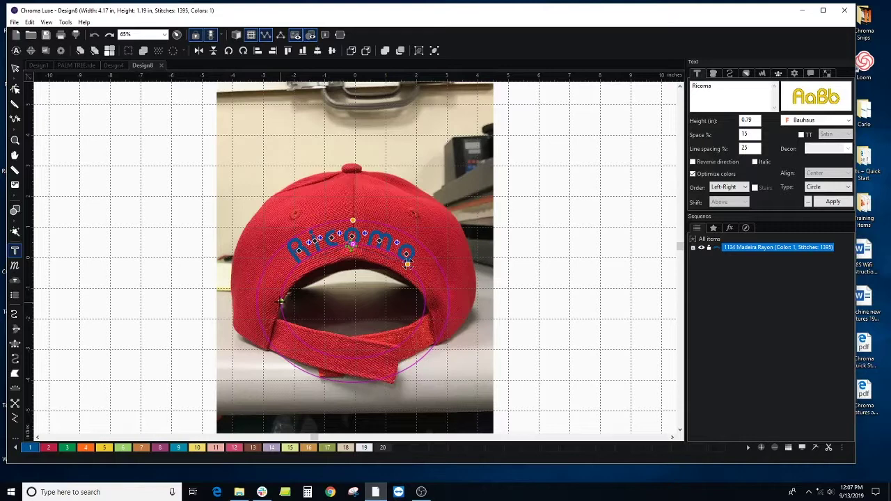
pyautogui.moveTo(281, 301); pyautogui.dragTo(273, 301)
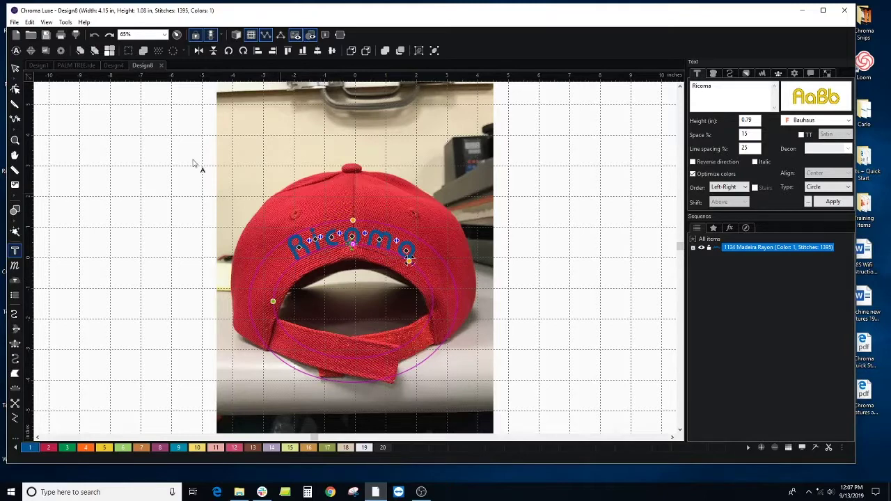
# - Recolor the Ricoma lettering white using thread color 19
pyautogui.click(14, 68)
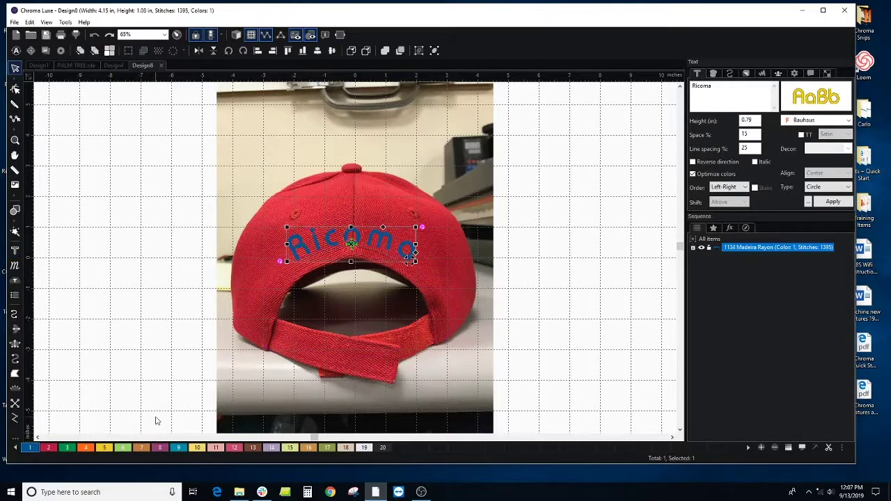
pyautogui.click(369, 449)
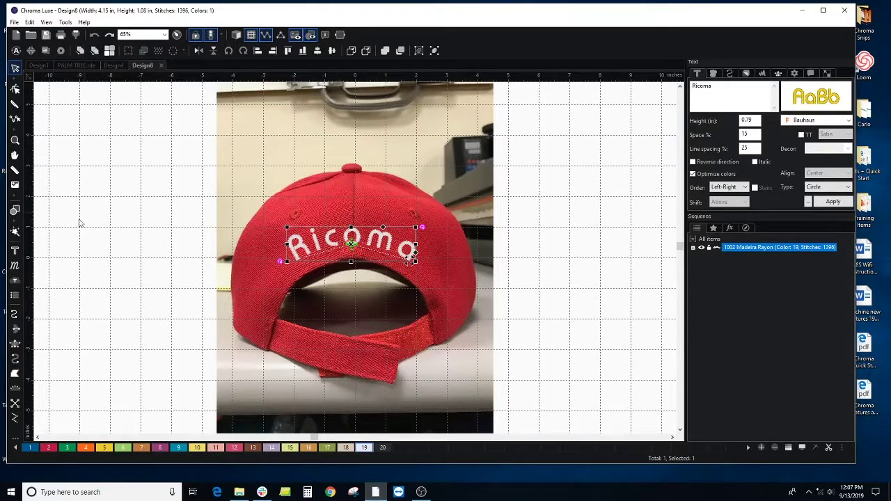
# - Adjust the curved lettering's letter height to about 0.75 in along its ellipse, and deselect it
pyautogui.click(18, 252)
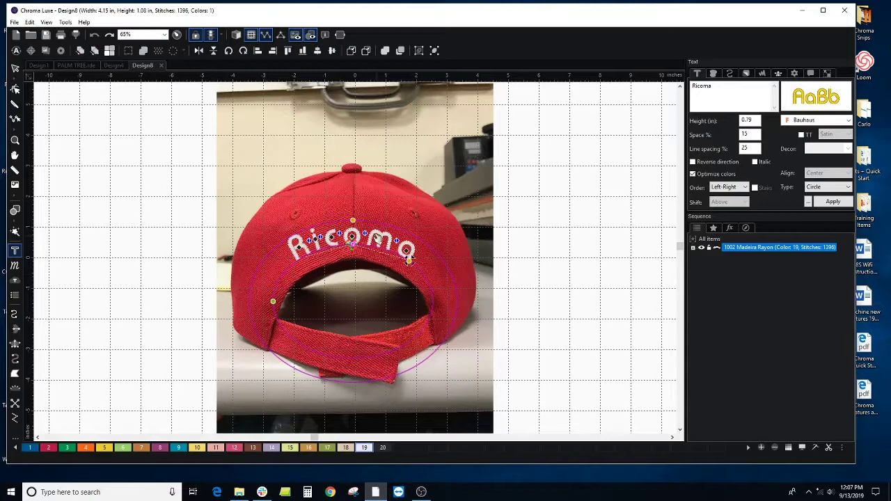
pyautogui.moveTo(353, 220); pyautogui.dragTo(353, 214)
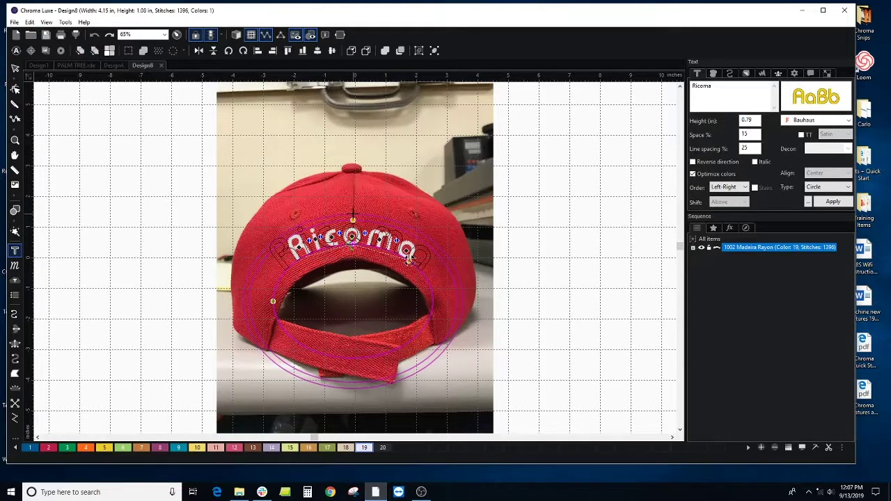
pyautogui.moveTo(409, 258); pyautogui.dragTo(409, 259)
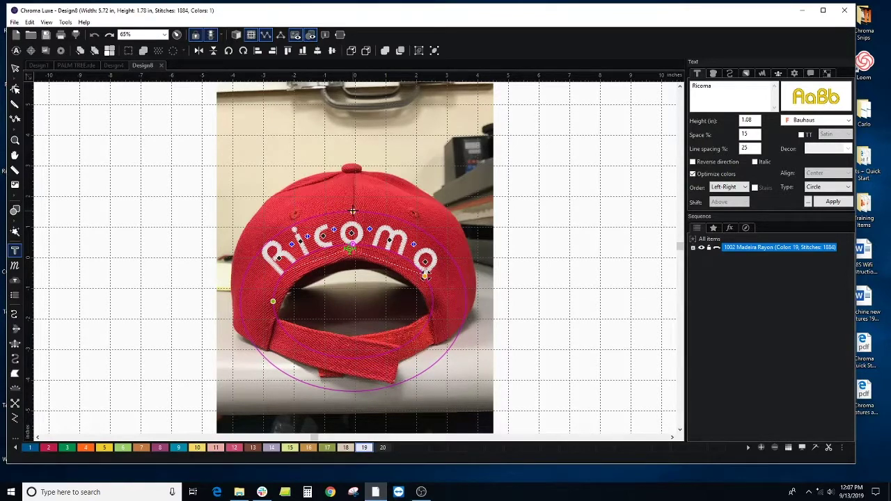
pyautogui.moveTo(353, 212); pyautogui.dragTo(353, 221)
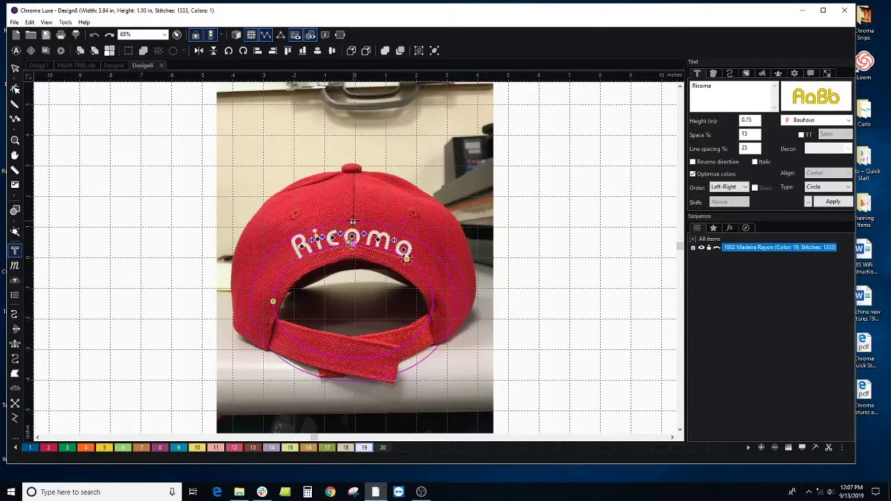
pyautogui.click(15, 68)
pyautogui.click(554, 284)
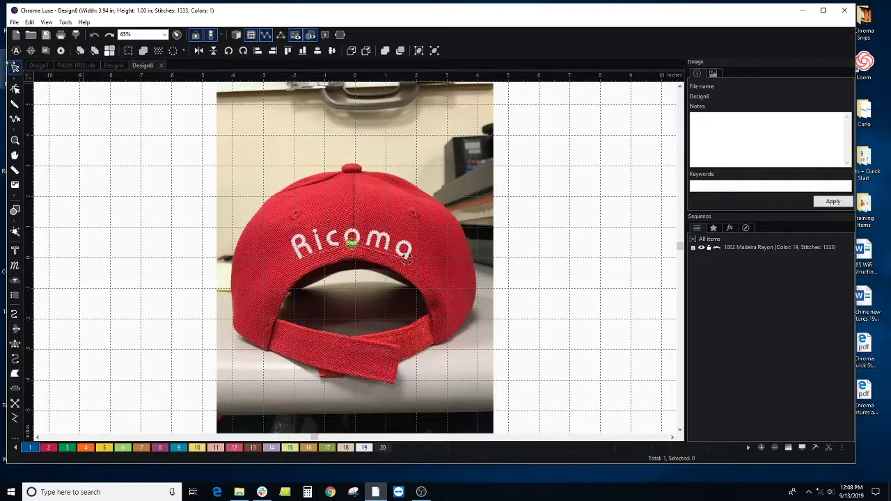
# - Stretch the selected Ricoma lettering to about 4.26 in wide by 1.08 in high, centered above the cap opening
pyautogui.click(382, 237)
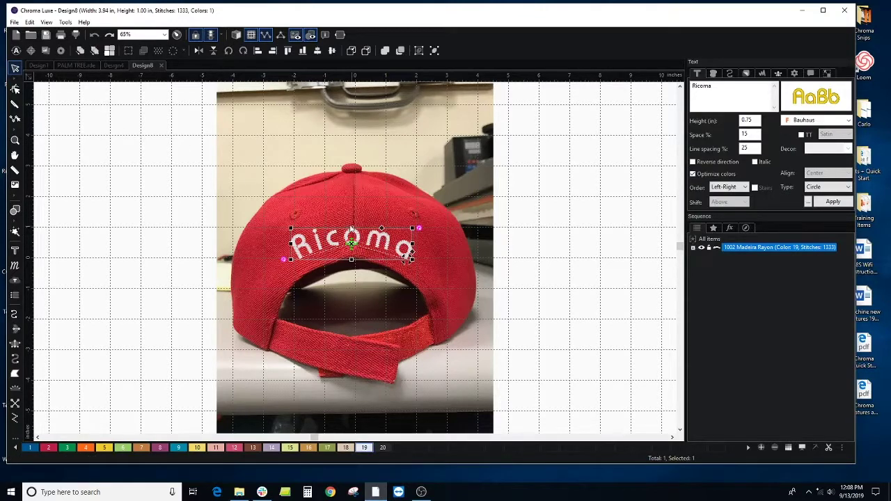
pyautogui.moveTo(353, 229); pyautogui.dragTo(352, 221)
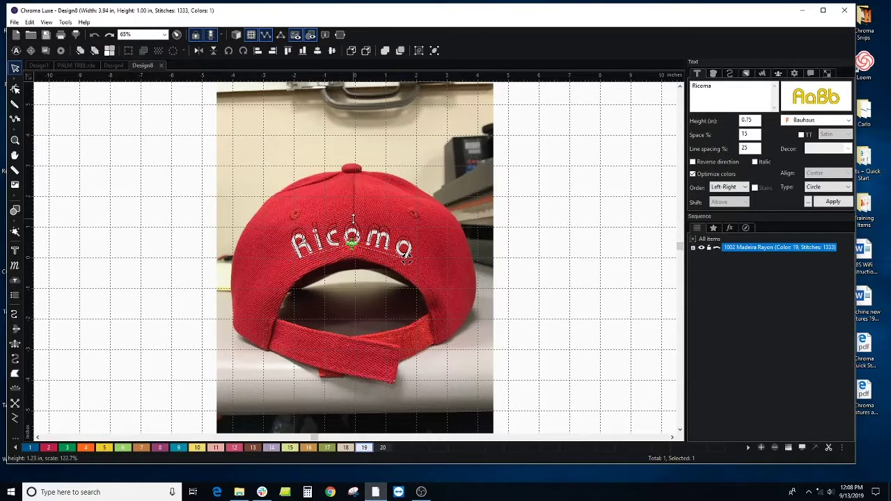
pyautogui.moveTo(291, 240); pyautogui.dragTo(280, 240)
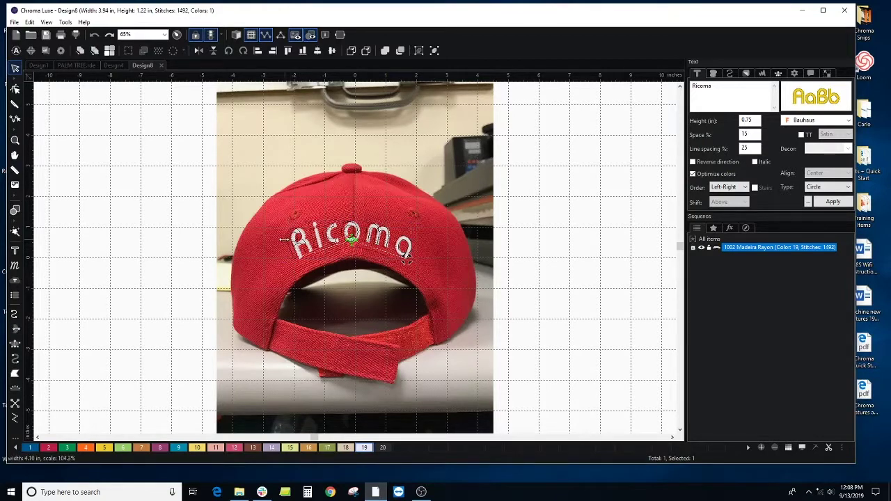
pyautogui.moveTo(419, 221); pyautogui.dragTo(356, 227)
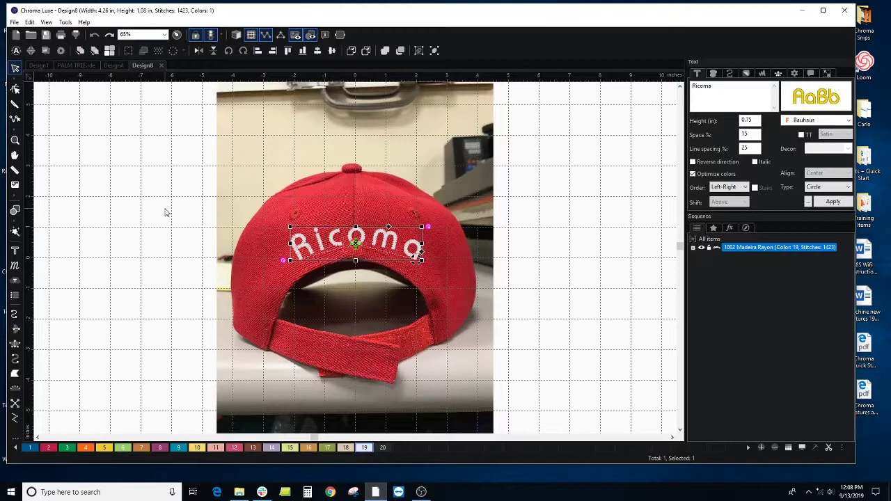
# - In a new design, load the Shirt image as the backdrop and rotate it a quarter turn clockwise so the collar faces up
pyautogui.click(17, 22)
pyautogui.click(28, 33)
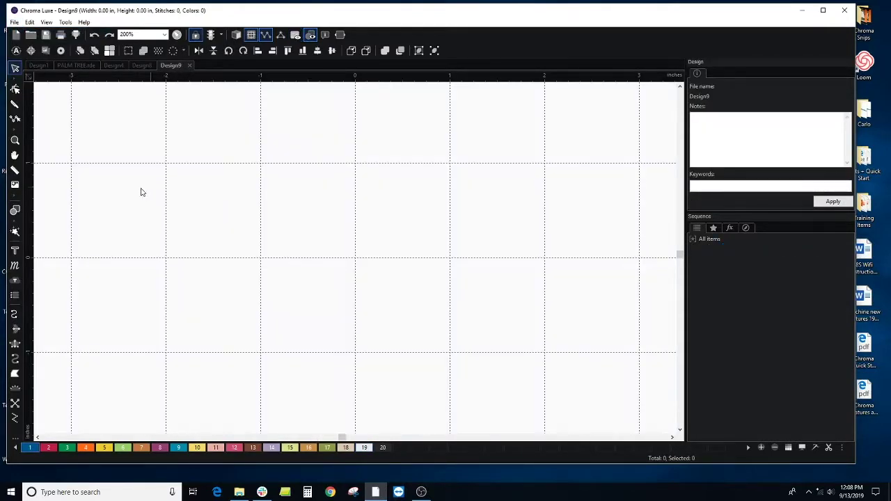
pyautogui.click(16, 184)
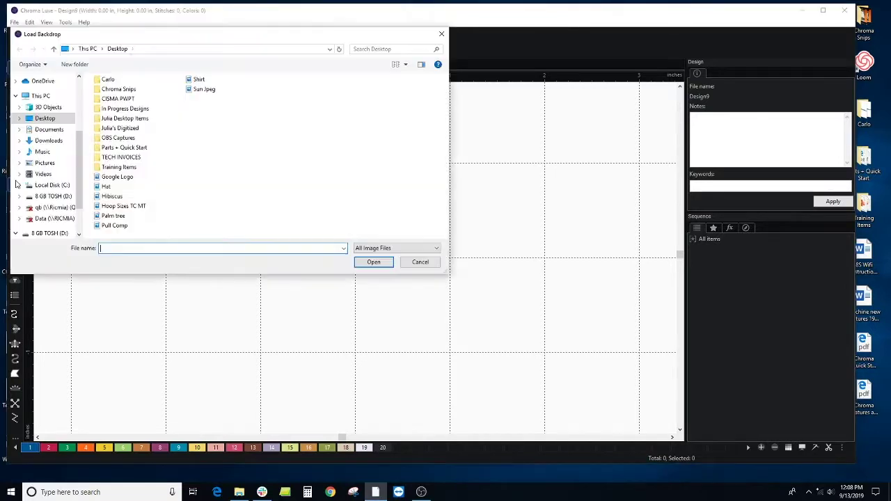
pyautogui.click(199, 80)
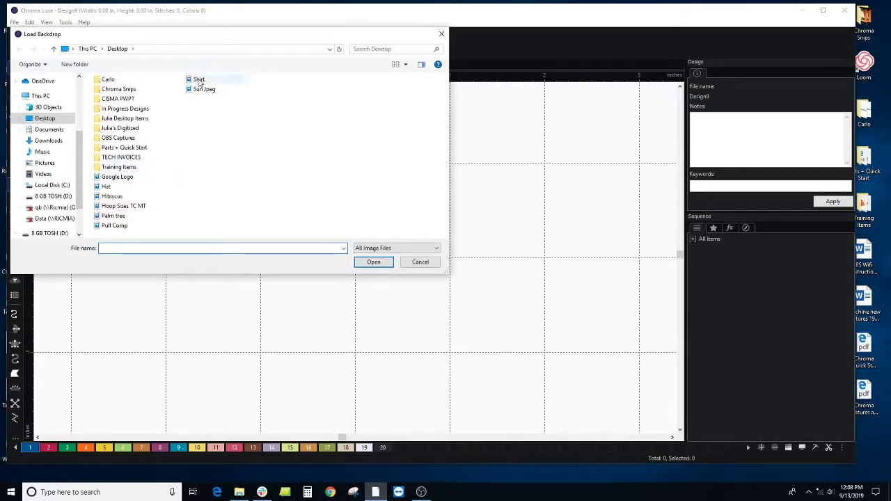
pyautogui.click(381, 262)
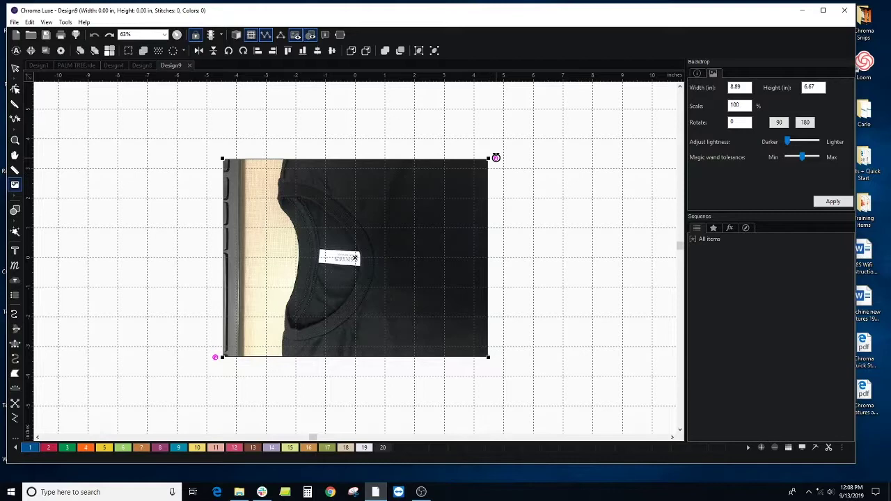
pyautogui.moveTo(494, 159); pyautogui.dragTo(469, 420)
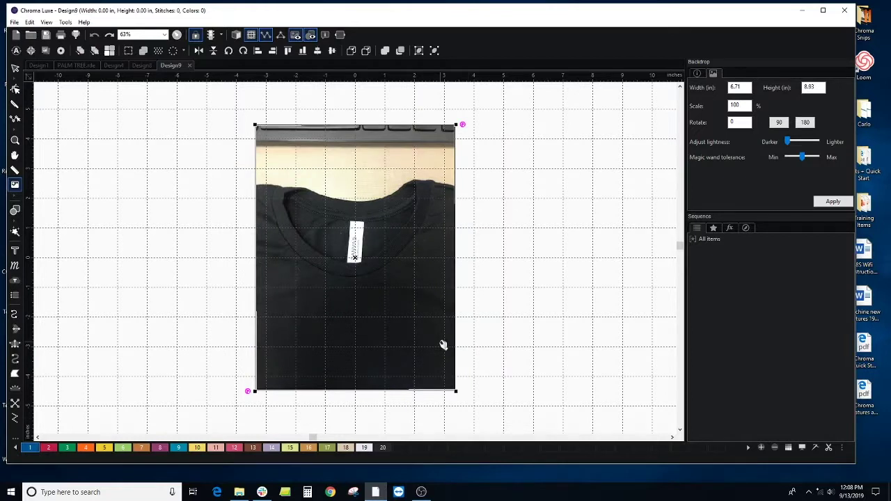
pyautogui.scroll(3, 434, 318)
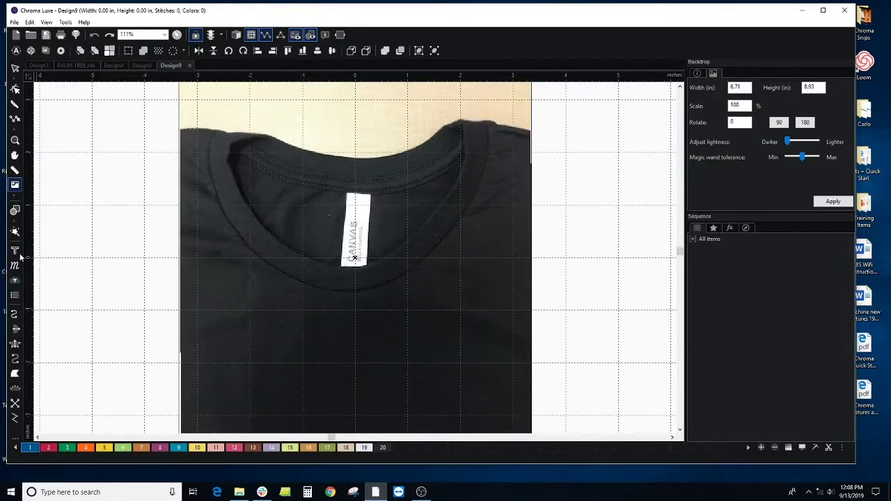
# - Add the lettering "Ricoma" in the Bauhaus font and place it on the shirt just below the collar
pyautogui.click(15, 251)
pyautogui.click(293, 305)
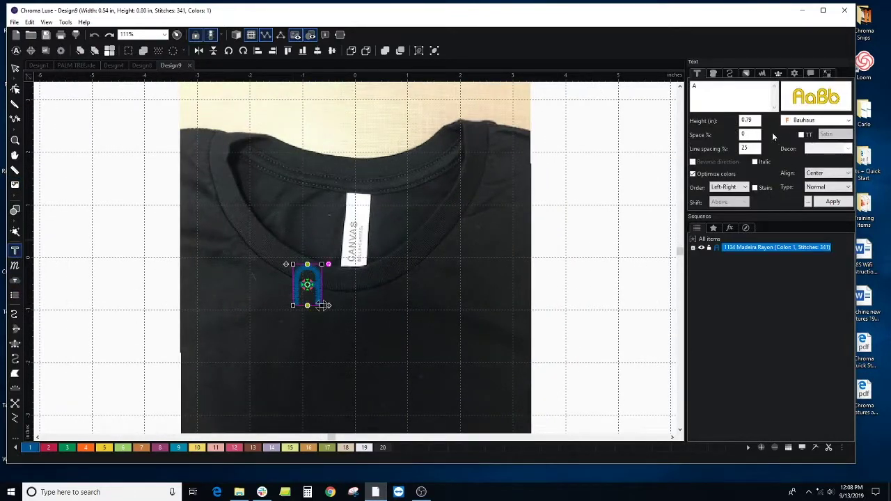
pyautogui.moveTo(704, 91); pyautogui.dragTo(657, 94)
pyautogui.click(833, 201)
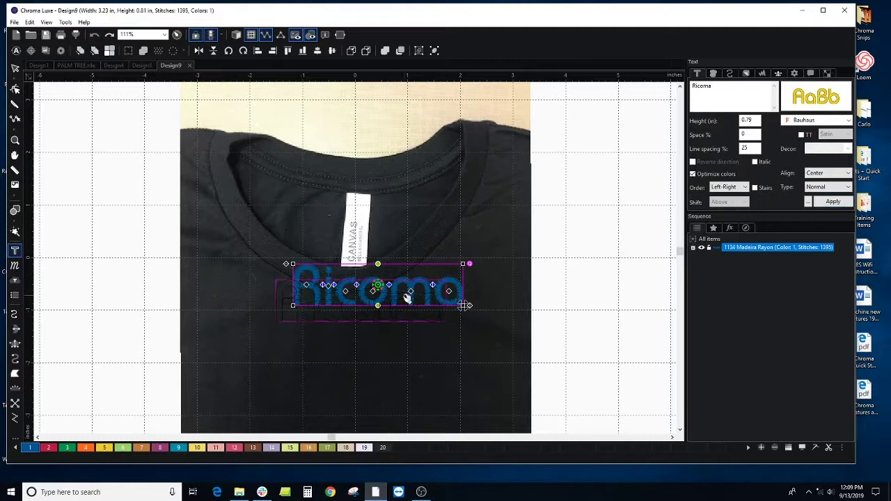
pyautogui.moveTo(427, 284); pyautogui.dragTo(406, 302)
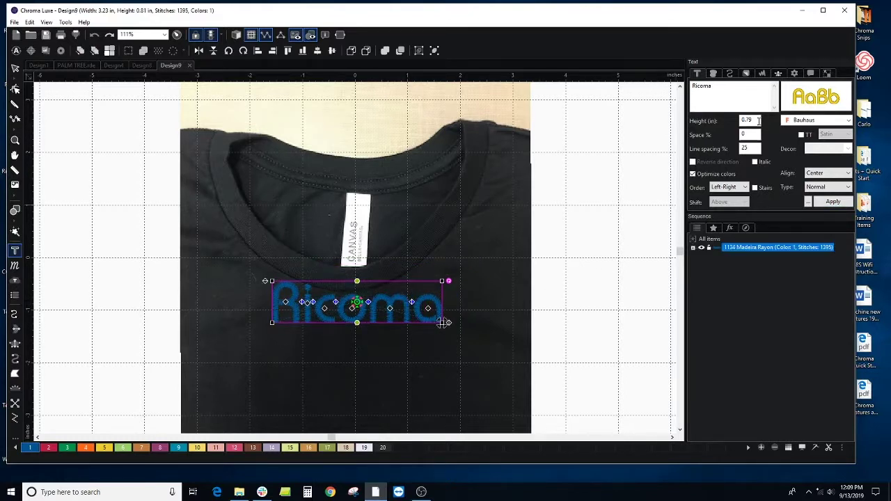
# - Set the Ricoma lettering's letter spacing to 15% and center the word beneath the collar
pyautogui.moveTo(753, 134); pyautogui.dragTo(713, 145)
pyautogui.click(834, 201)
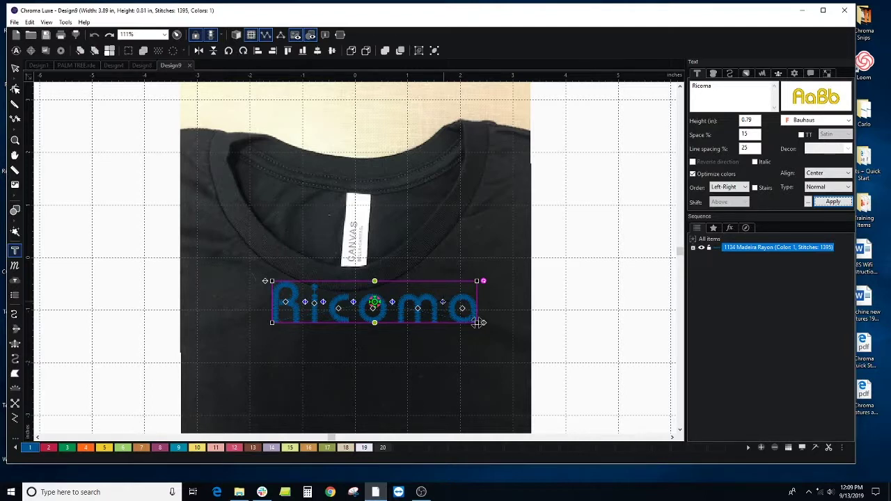
pyautogui.moveTo(478, 322); pyautogui.dragTo(442, 302)
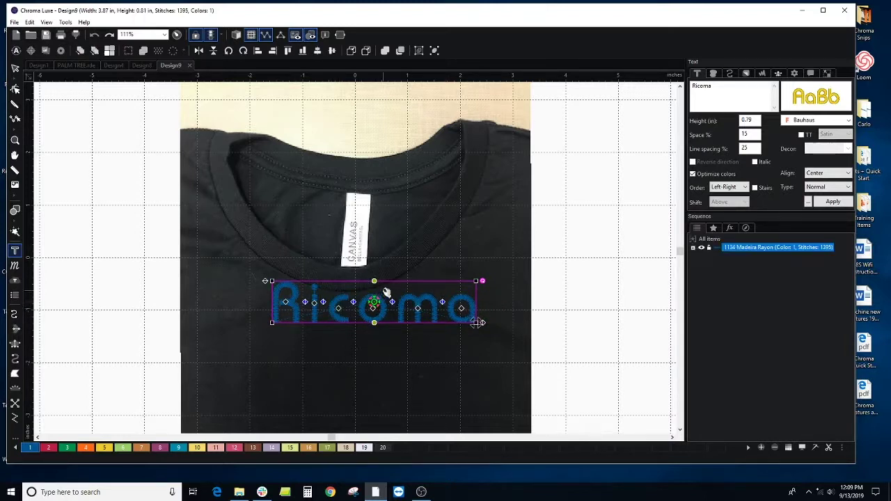
pyautogui.moveTo(392, 289); pyautogui.dragTo(352, 292)
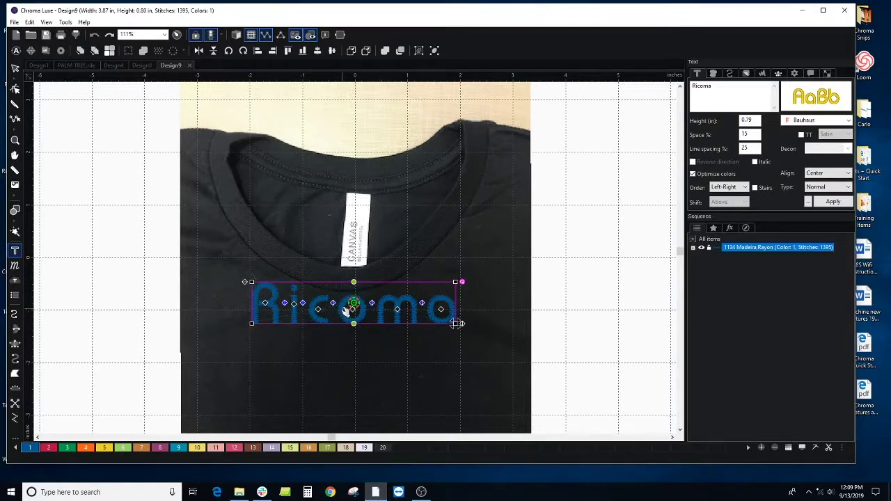
# - Enlarge the first letter R and the last letter a individually so they stand taller than the middle letters
pyautogui.click(264, 302)
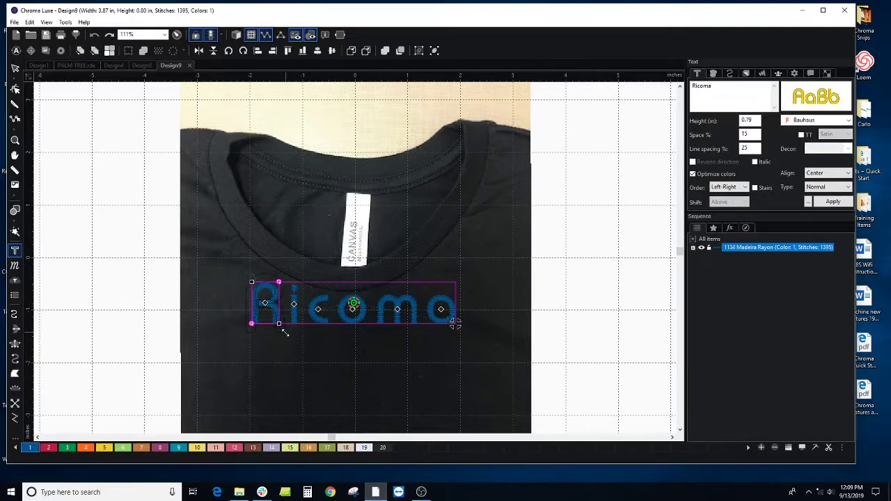
pyautogui.moveTo(284, 332); pyautogui.dragTo(289, 339)
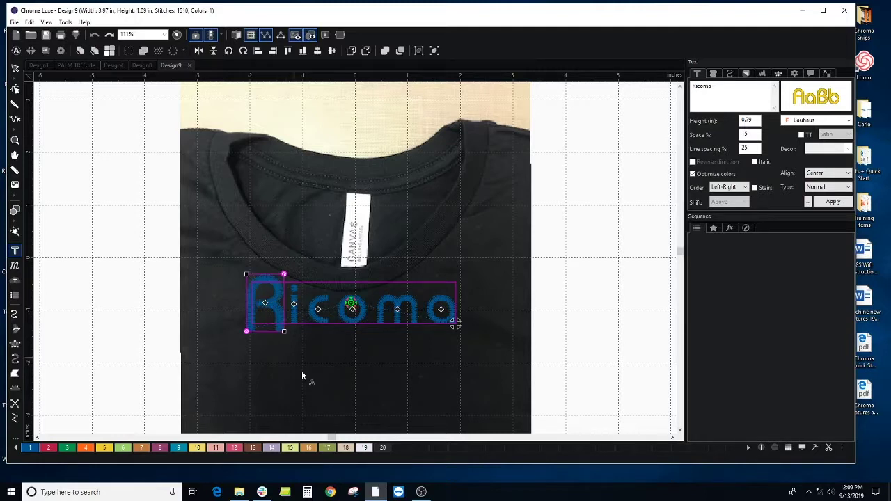
pyautogui.click(441, 310)
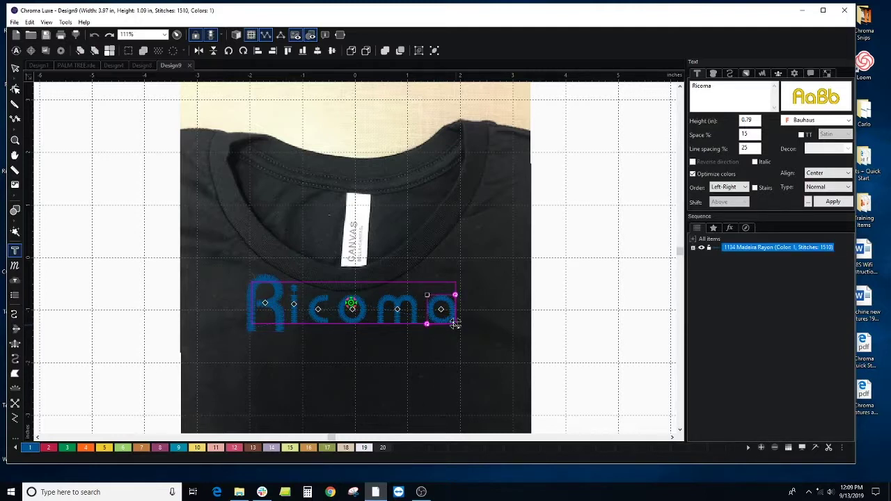
pyautogui.moveTo(457, 324); pyautogui.dragTo(463, 332)
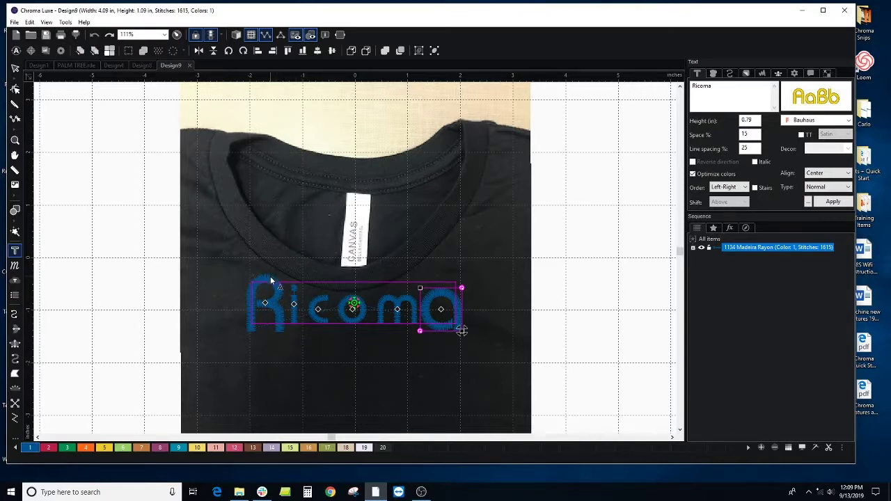
# - Tilt the letters R, i and c clockwise individually so they lean along the collar's curve
pyautogui.click(265, 302)
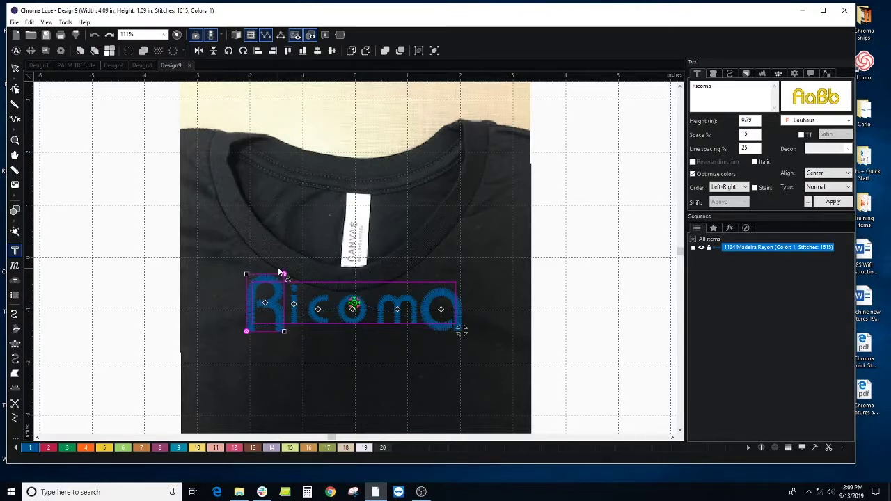
pyautogui.moveTo(284, 272); pyautogui.dragTo(254, 300)
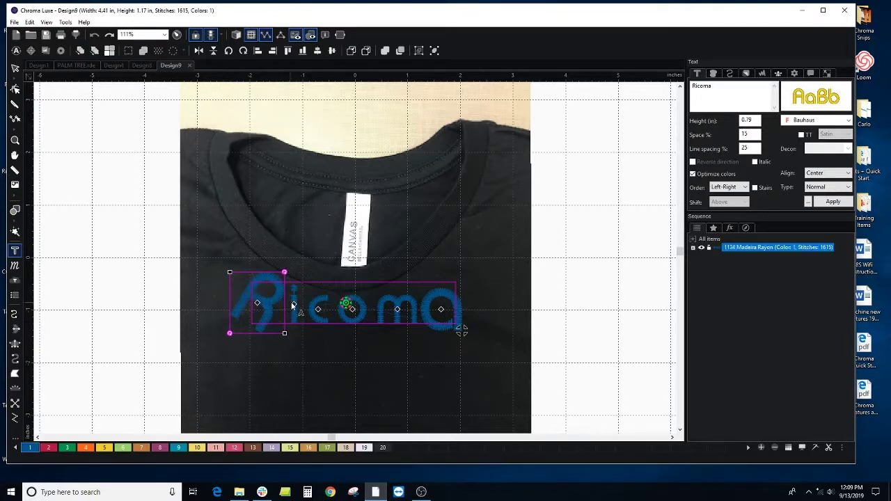
pyautogui.click(295, 306)
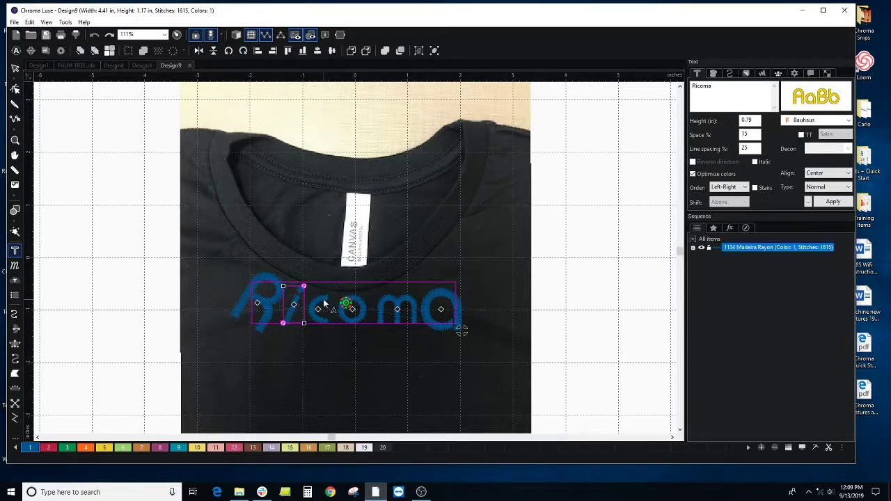
pyautogui.click(326, 301)
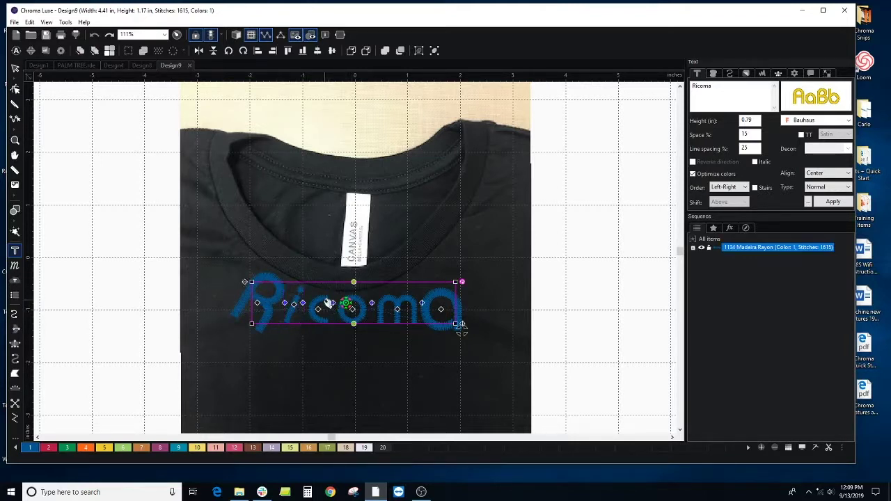
pyautogui.click(318, 308)
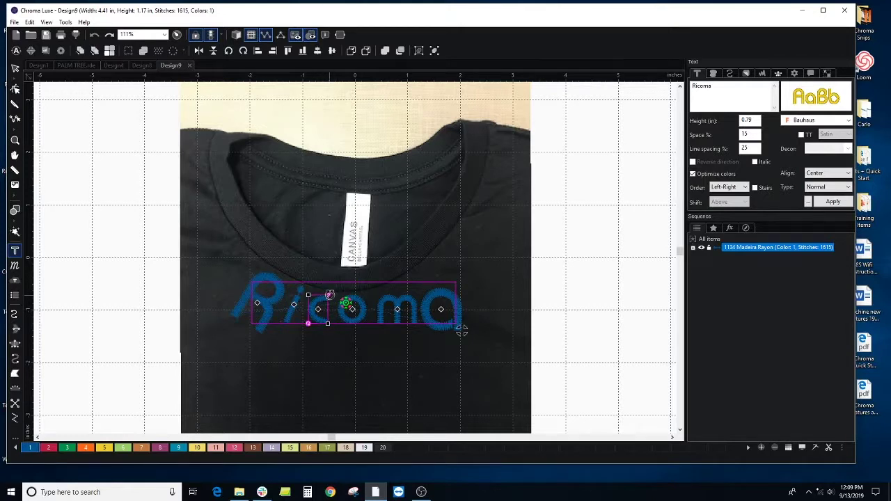
pyautogui.moveTo(327, 294); pyautogui.dragTo(330, 300)
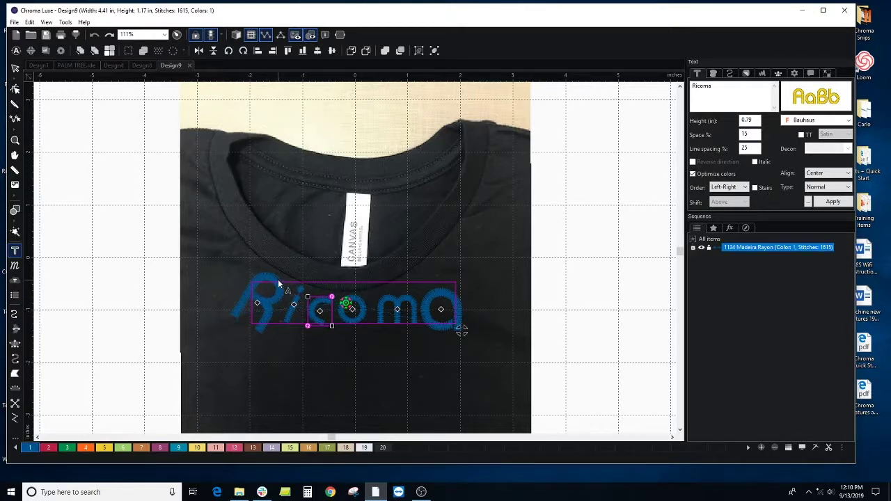
# - Raise the R slightly and lower the i and c individually to follow the neckline
pyautogui.click(279, 281)
pyautogui.click(257, 304)
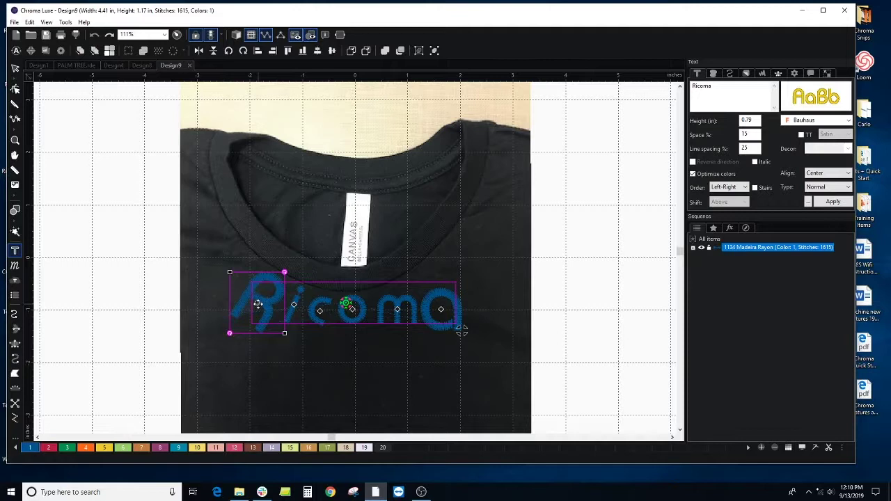
pyautogui.moveTo(257, 304); pyautogui.dragTo(332, 326)
pyautogui.click(293, 308)
pyautogui.click(320, 312)
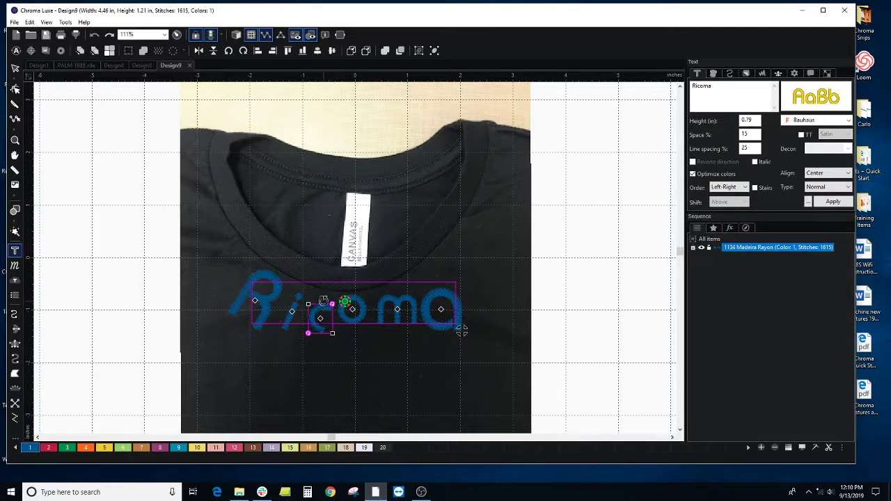
# - Lower the o and m, and raise the final a, tilting the m and a counterclockwise to mirror the collar's curve
pyautogui.click(353, 306)
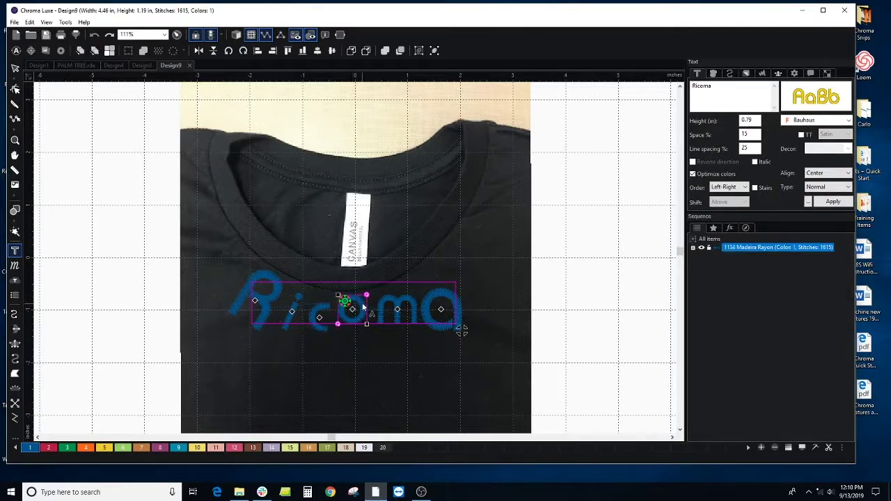
pyautogui.moveTo(354, 310); pyautogui.dragTo(387, 314)
pyautogui.click(393, 311)
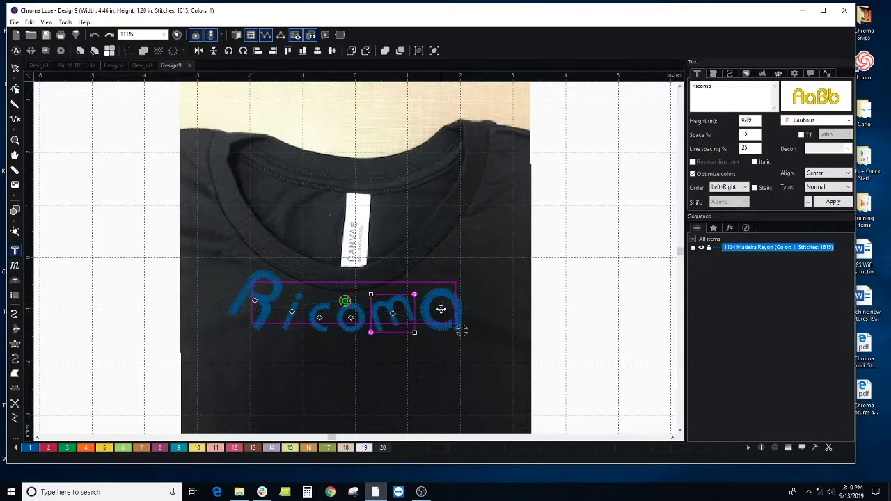
pyautogui.click(441, 309)
pyautogui.moveTo(462, 330); pyautogui.dragTo(469, 328)
pyautogui.moveTo(442, 300); pyautogui.dragTo(437, 291)
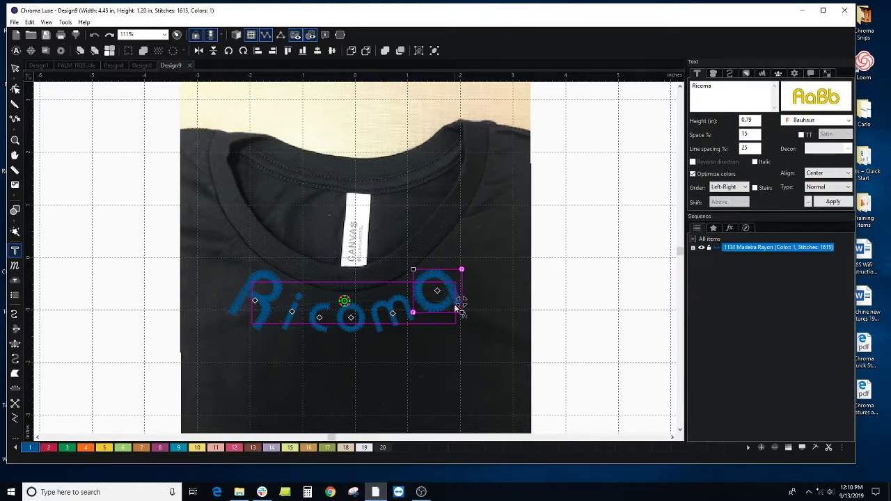
# - Delete the individually adjusted Ricoma lettering from the shirt design
pyautogui.click(14, 67)
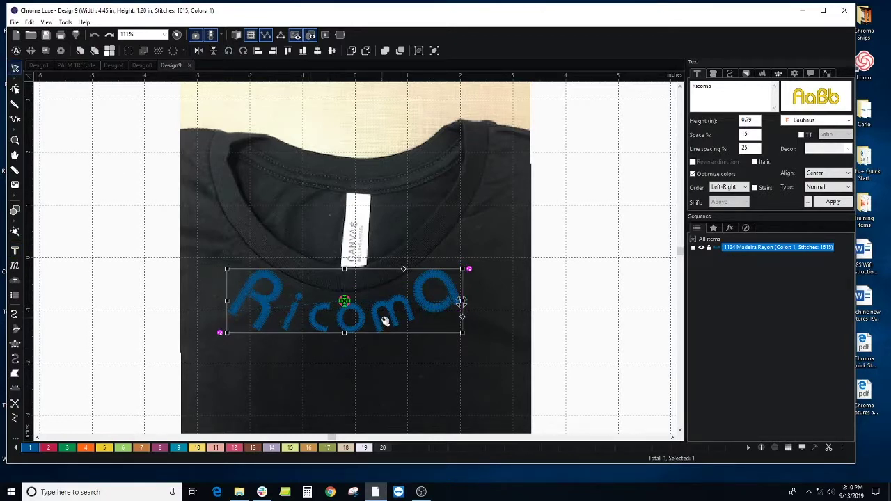
pyautogui.press('Delete')
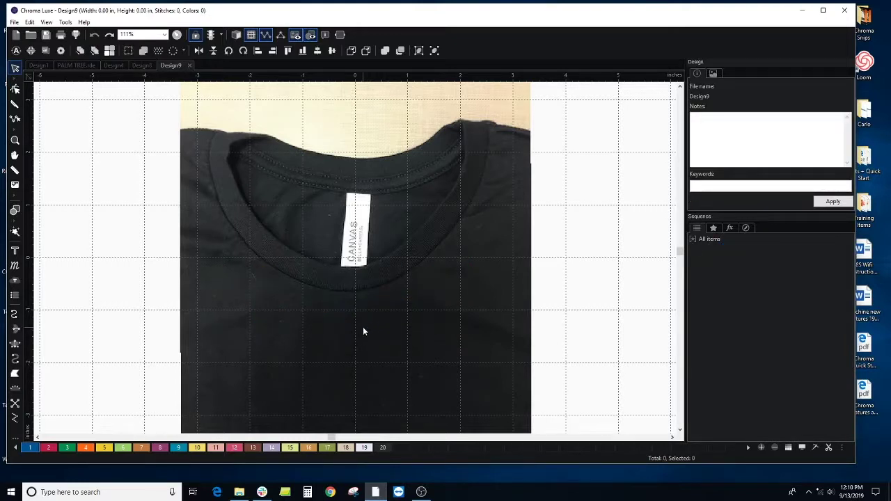
# - Add new "Ricoma" lettering with normal text type and center it on the shirt just below the collar
pyautogui.click(14, 251)
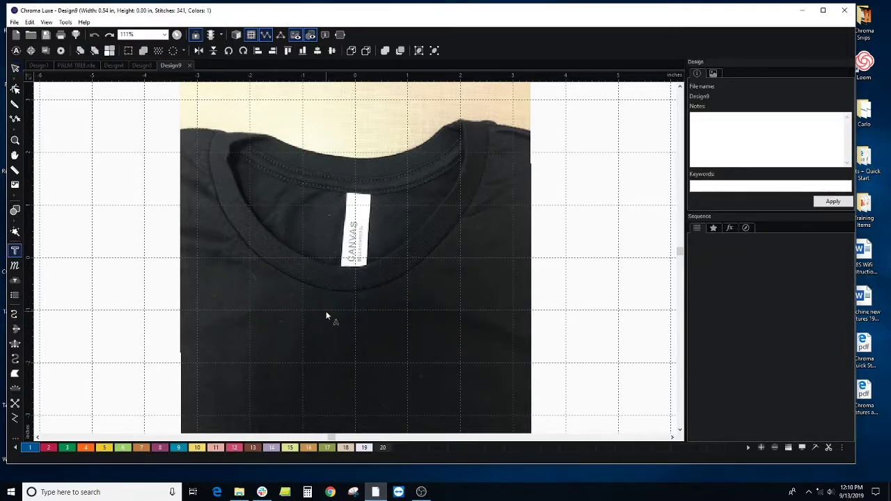
pyautogui.click(326, 312)
pyautogui.moveTo(737, 86); pyautogui.dragTo(683, 92)
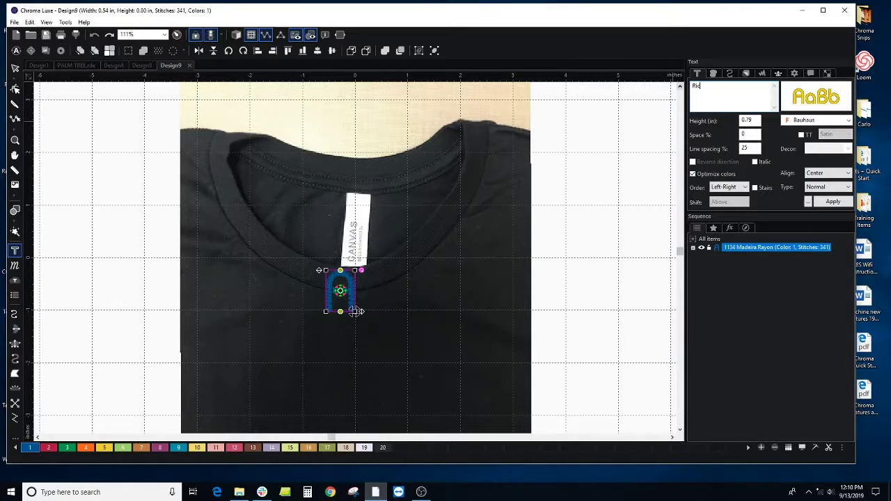
pyautogui.write('Ricoma')
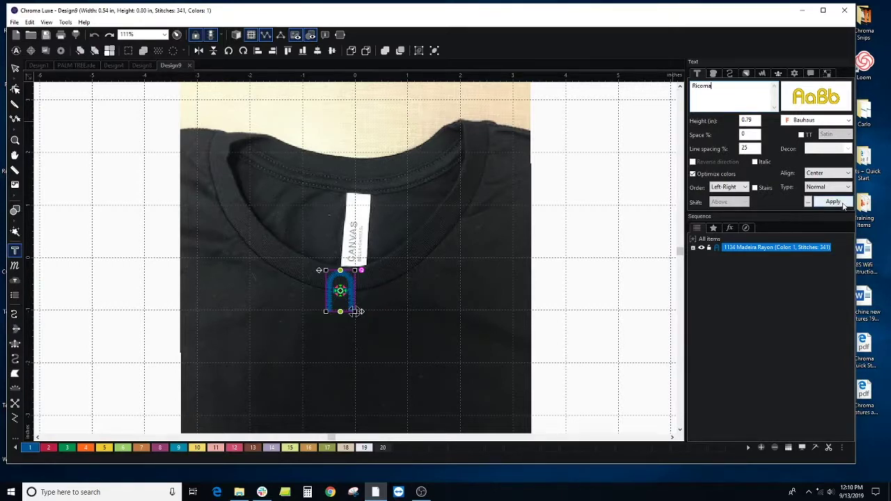
pyautogui.click(833, 201)
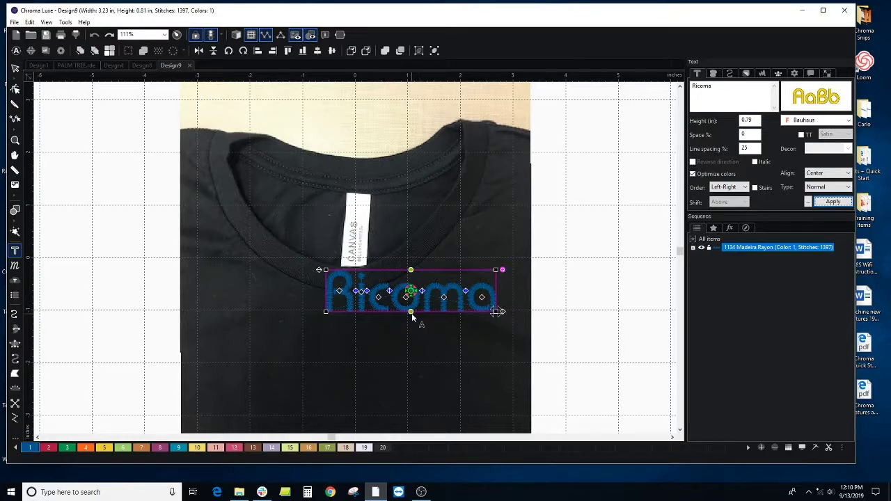
pyautogui.moveTo(422, 285); pyautogui.dragTo(367, 303)
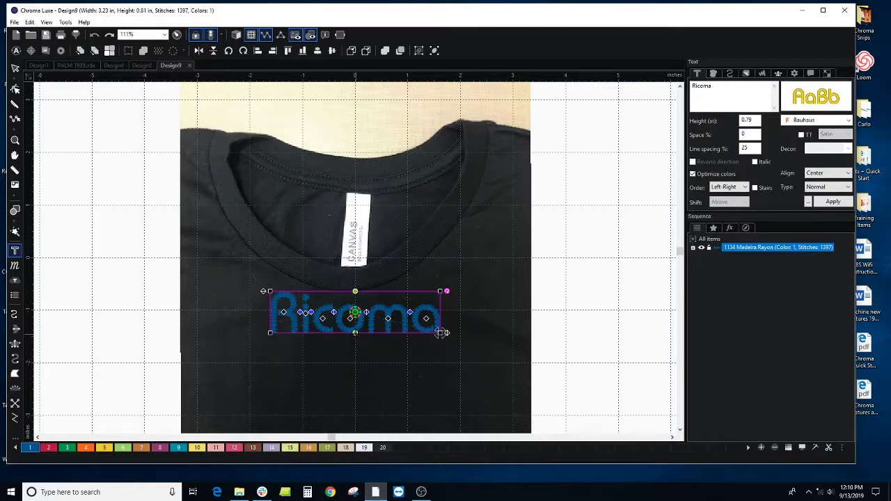
# - Bow the lettering's lower and upper edges downward equally so the word arcs parallel to the collar
pyautogui.moveTo(355, 332); pyautogui.dragTo(356, 348)
pyautogui.moveTo(355, 291); pyautogui.dragTo(355, 307)
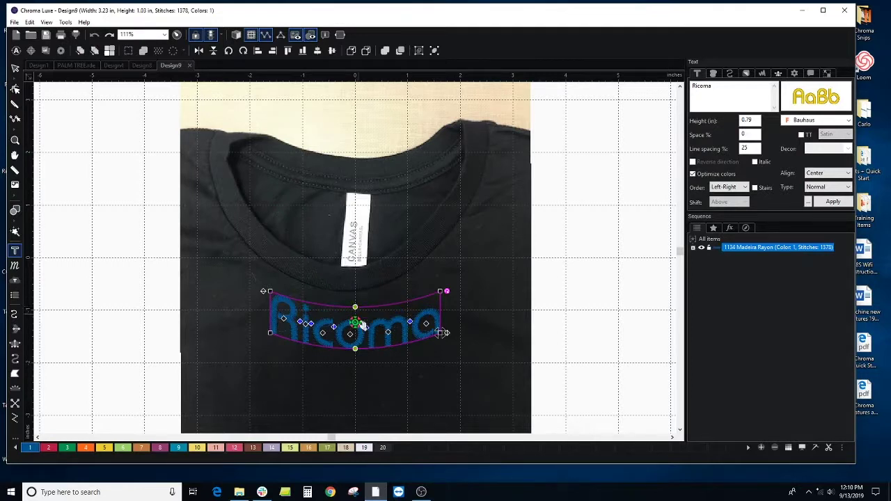
# - Bow the lettering's lower and upper edges further downward, fit the word just under the collar, and set its letter spacing to 15%
pyautogui.moveTo(355, 348); pyautogui.dragTo(356, 357)
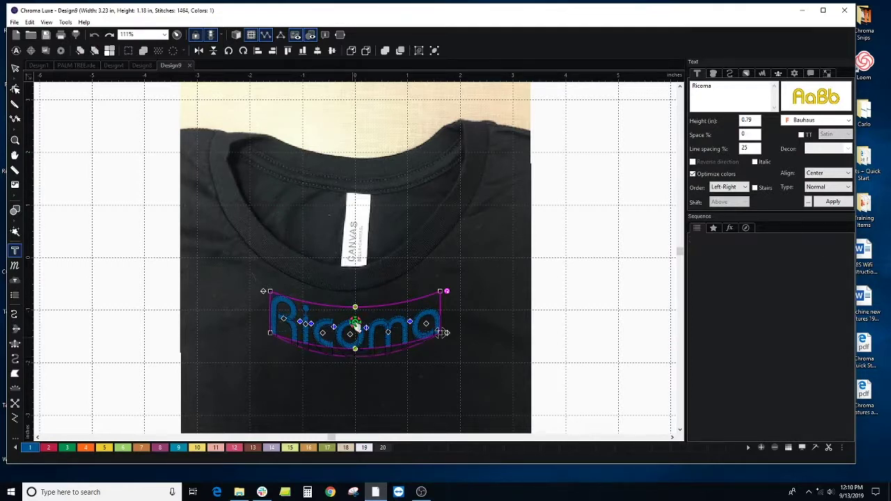
pyautogui.moveTo(355, 307); pyautogui.dragTo(353, 317)
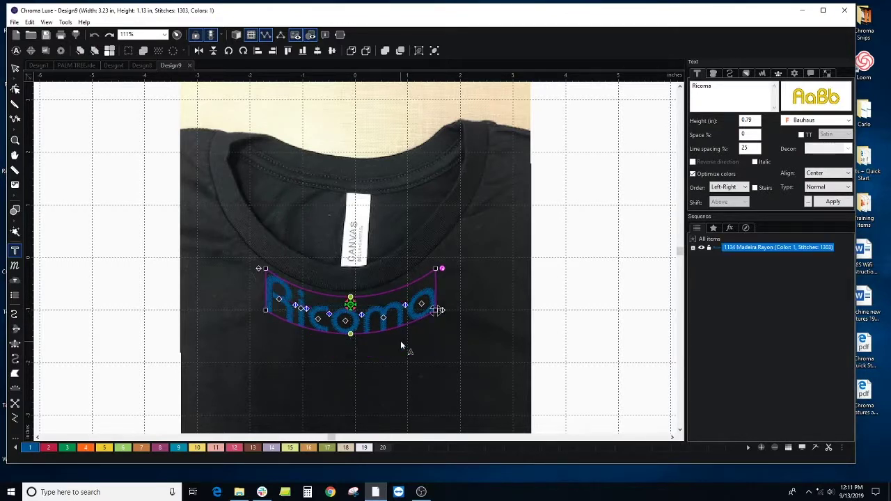
pyautogui.moveTo(442, 269); pyautogui.dragTo(442, 268)
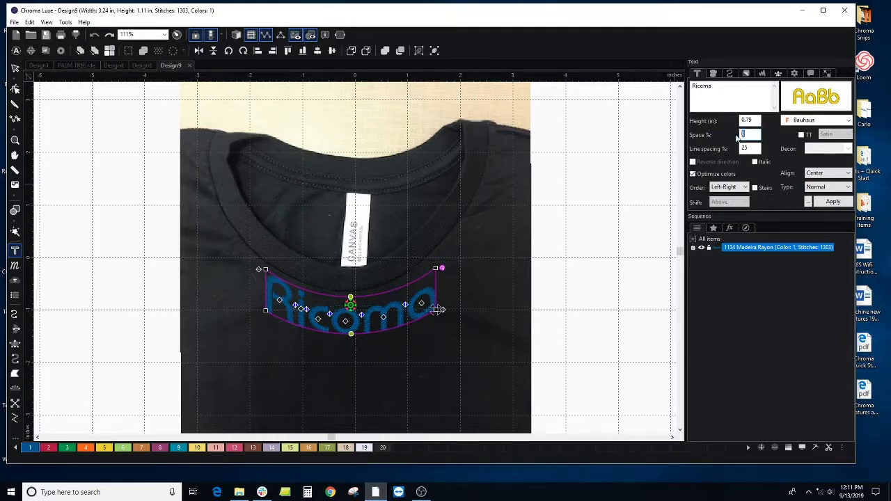
pyautogui.click(835, 202)
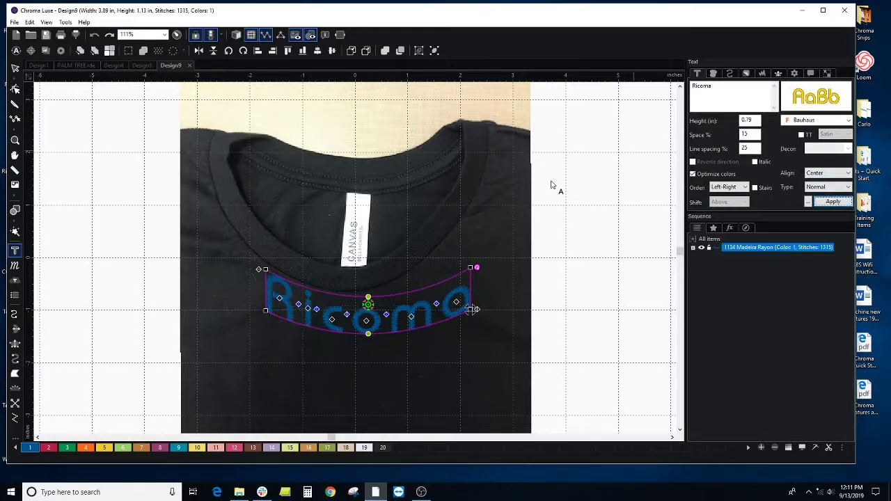
# - Tilt the R and the final a slightly, and center the whole word horizontally beneath the collar
pyautogui.click(280, 302)
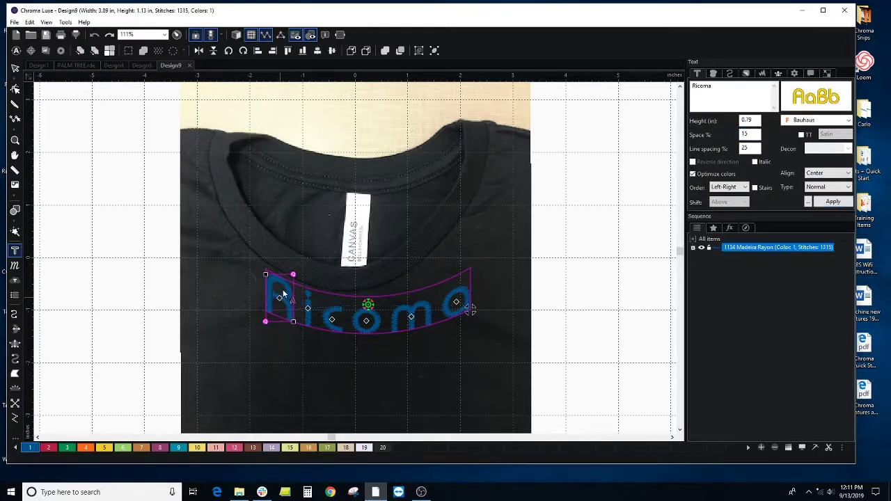
pyautogui.moveTo(294, 275); pyautogui.dragTo(293, 273)
pyautogui.click(456, 302)
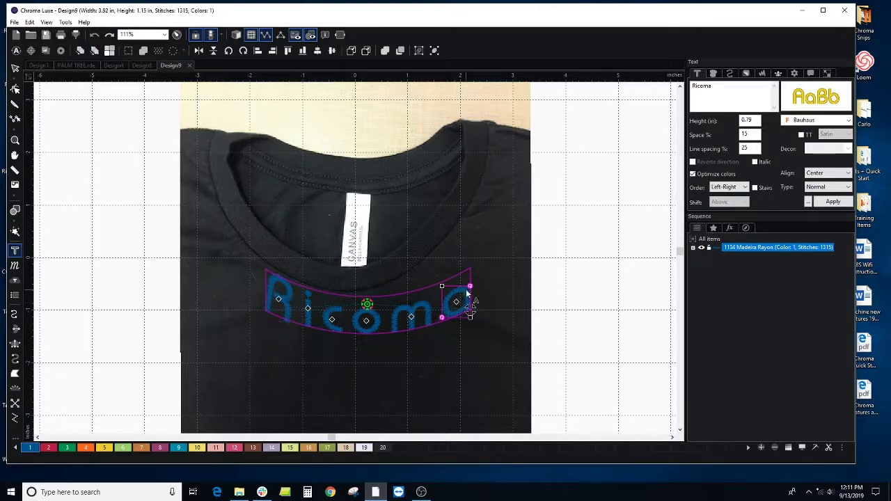
pyautogui.moveTo(471, 312); pyautogui.dragTo(472, 315)
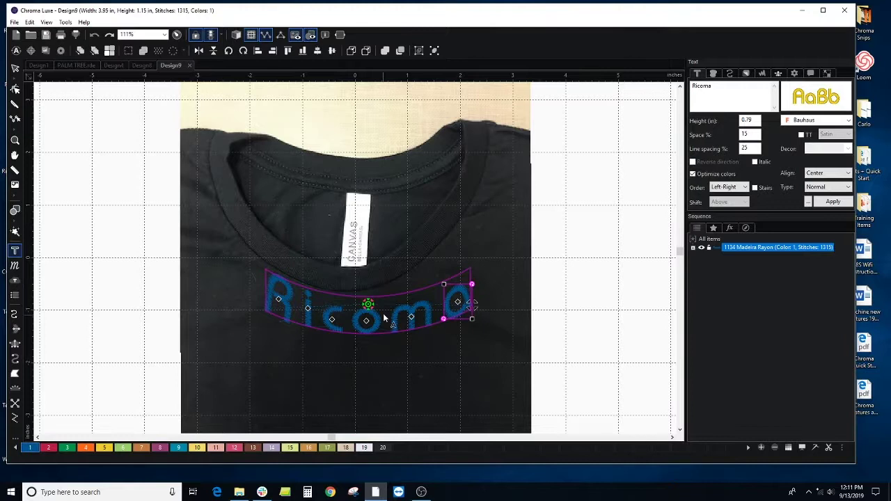
pyautogui.click(387, 314)
pyautogui.moveTo(367, 302); pyautogui.dragTo(356, 301)
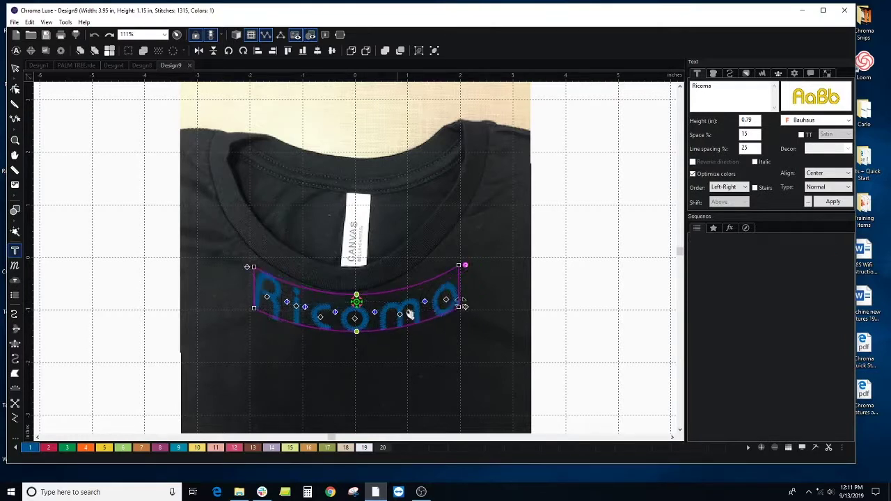
# - Raise and tilt the m and final a counterclockwise, and nudge the o and c slightly up and to the right
pyautogui.click(397, 313)
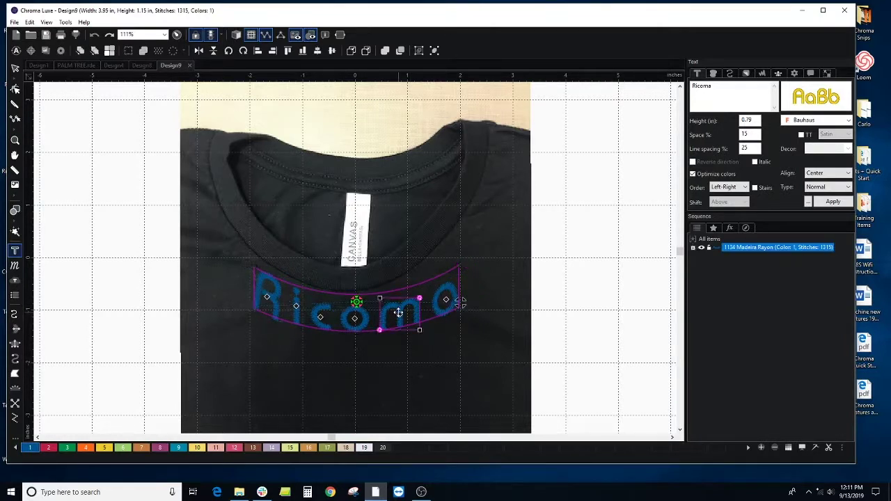
pyautogui.moveTo(398, 314); pyautogui.dragTo(437, 282)
pyautogui.moveTo(354, 318); pyautogui.dragTo(359, 316)
pyautogui.moveTo(321, 318); pyautogui.dragTo(325, 313)
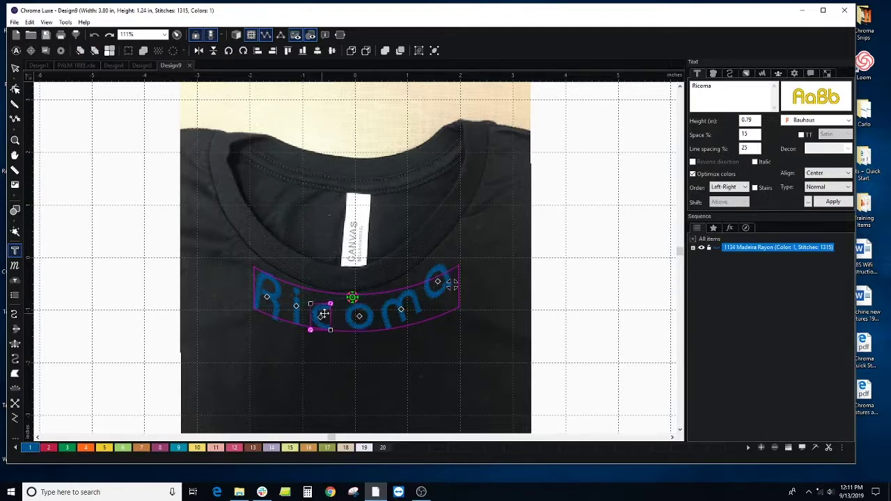
# - Rotate the R slightly, and raise the m and final a a little more along the collar's curve
pyautogui.click(266, 296)
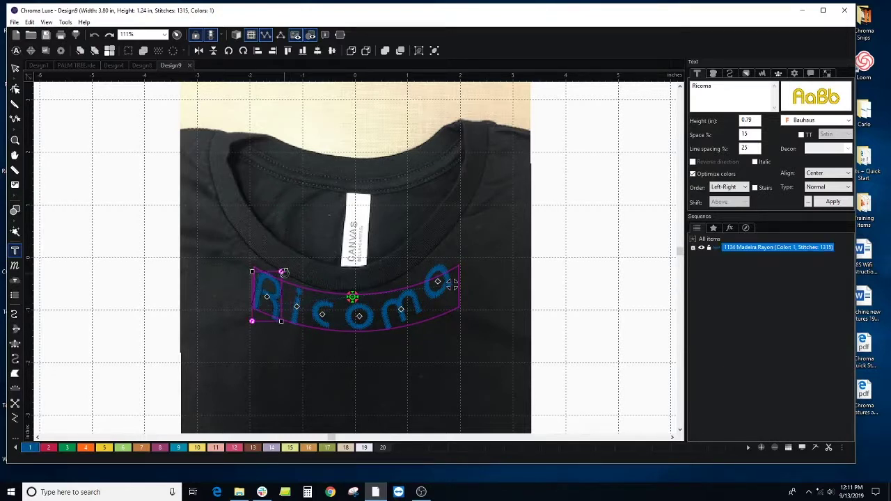
pyautogui.moveTo(284, 273); pyautogui.dragTo(281, 271)
pyautogui.moveTo(401, 309); pyautogui.dragTo(400, 303)
pyautogui.moveTo(438, 281); pyautogui.dragTo(438, 277)
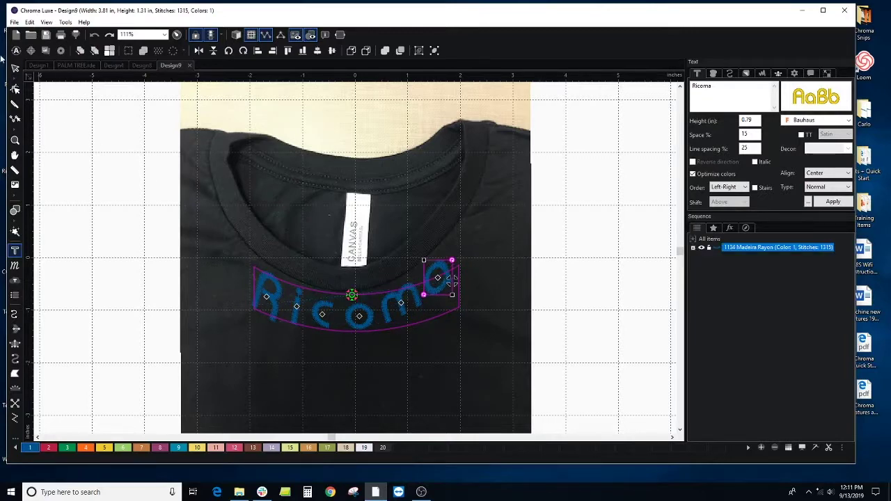
# - Select the whole lettering and change its thread color to color 11, Madeira Rayon 1019 Soft Peach
pyautogui.click(15, 68)
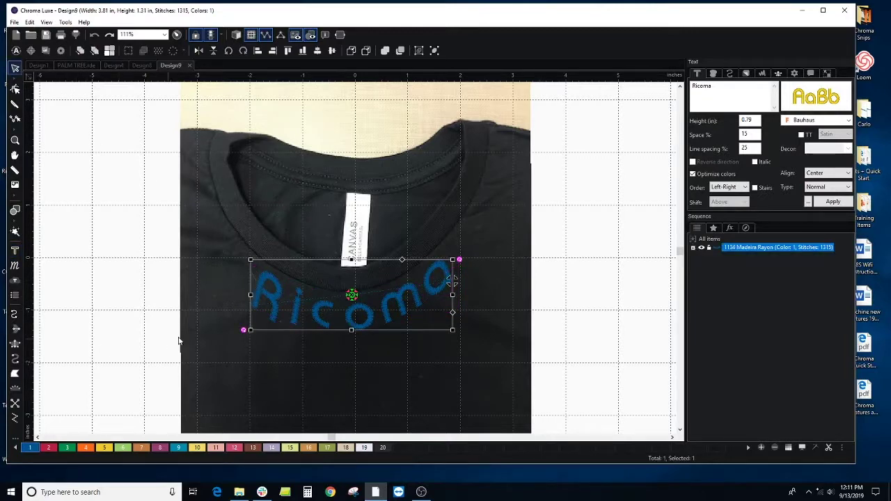
pyautogui.scroll(-1, 178, 340)
pyautogui.click(217, 448)
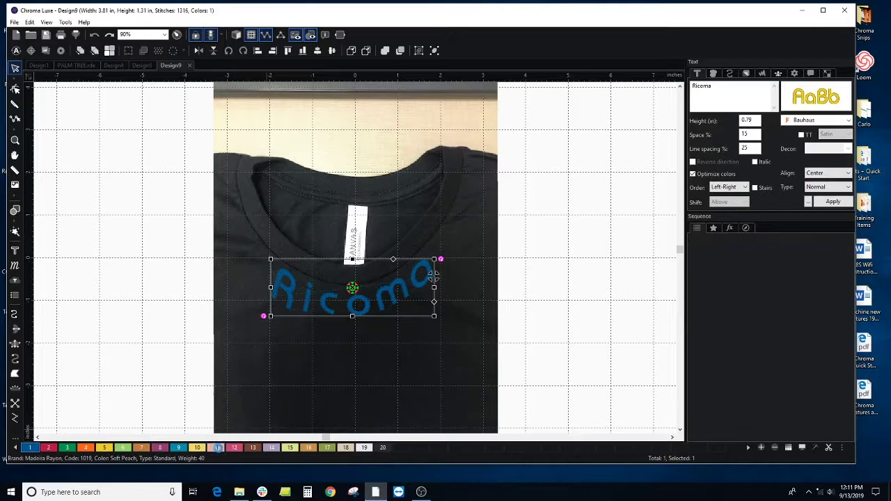
pyautogui.click(217, 448)
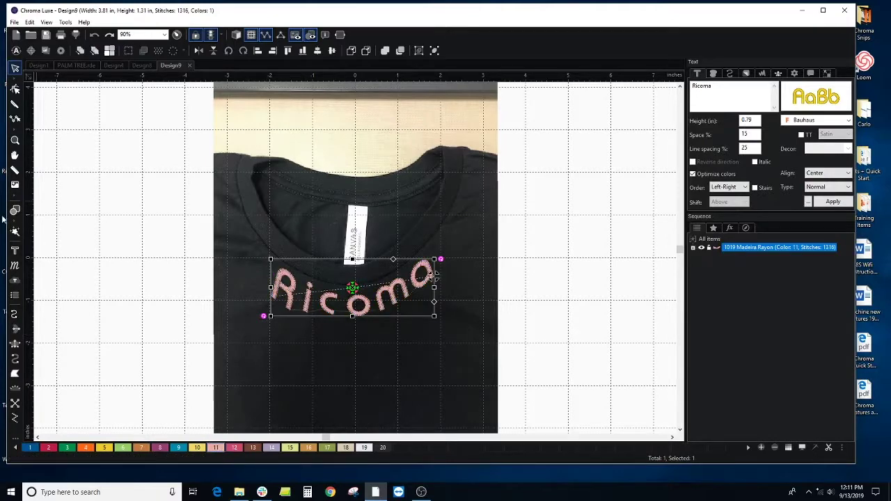